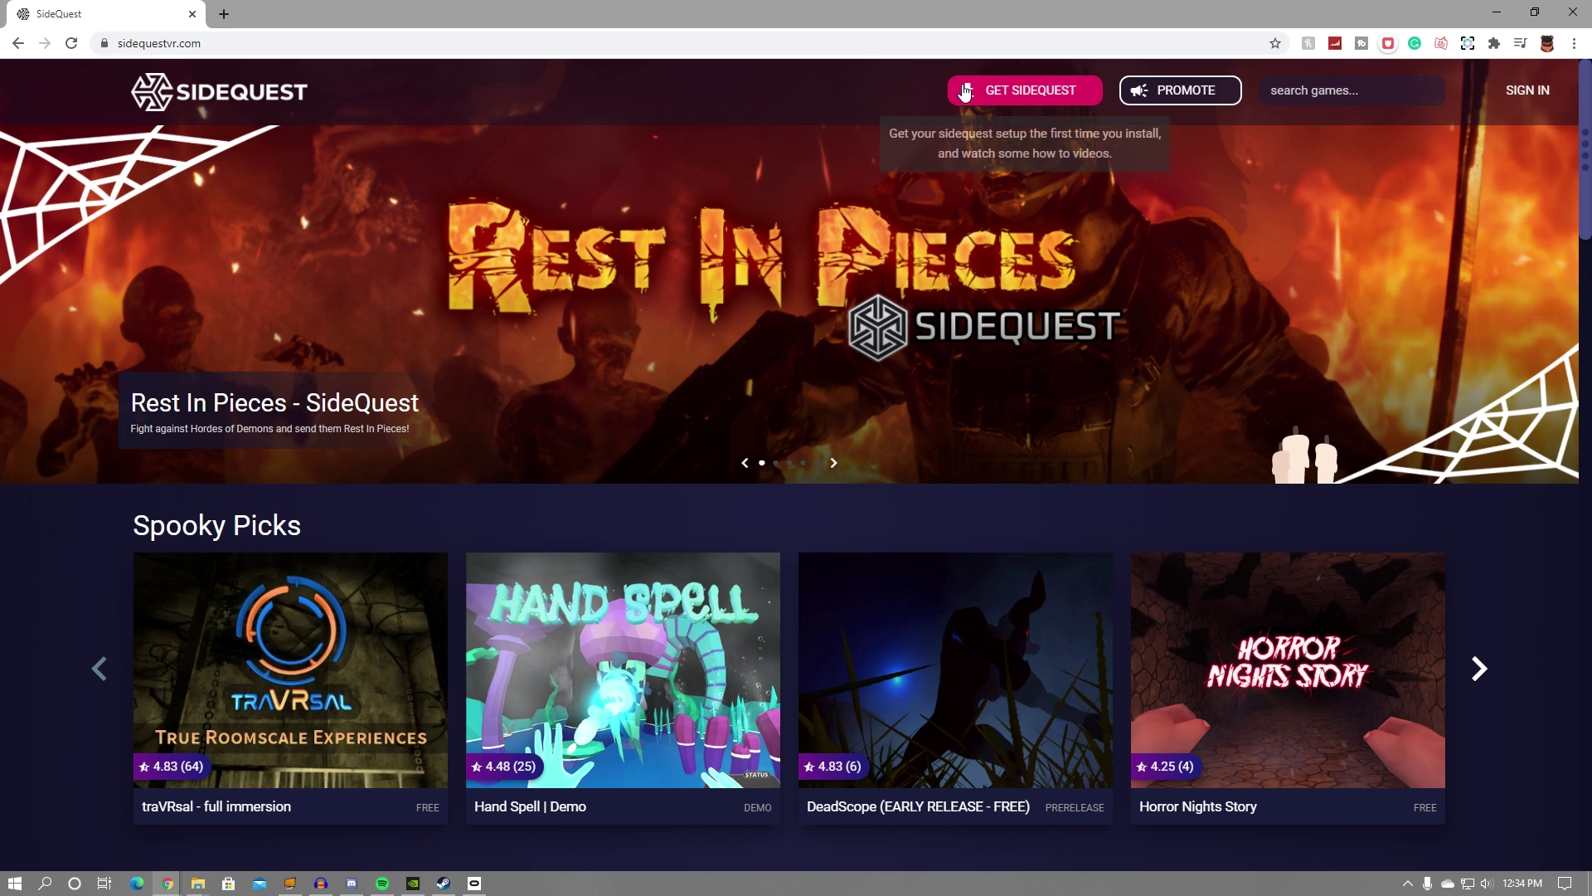
Download the Windows 10 x64 SideQuest-Setup.exe (57.6 MB) and drag it onto the desktop.
left_click(1050, 93)
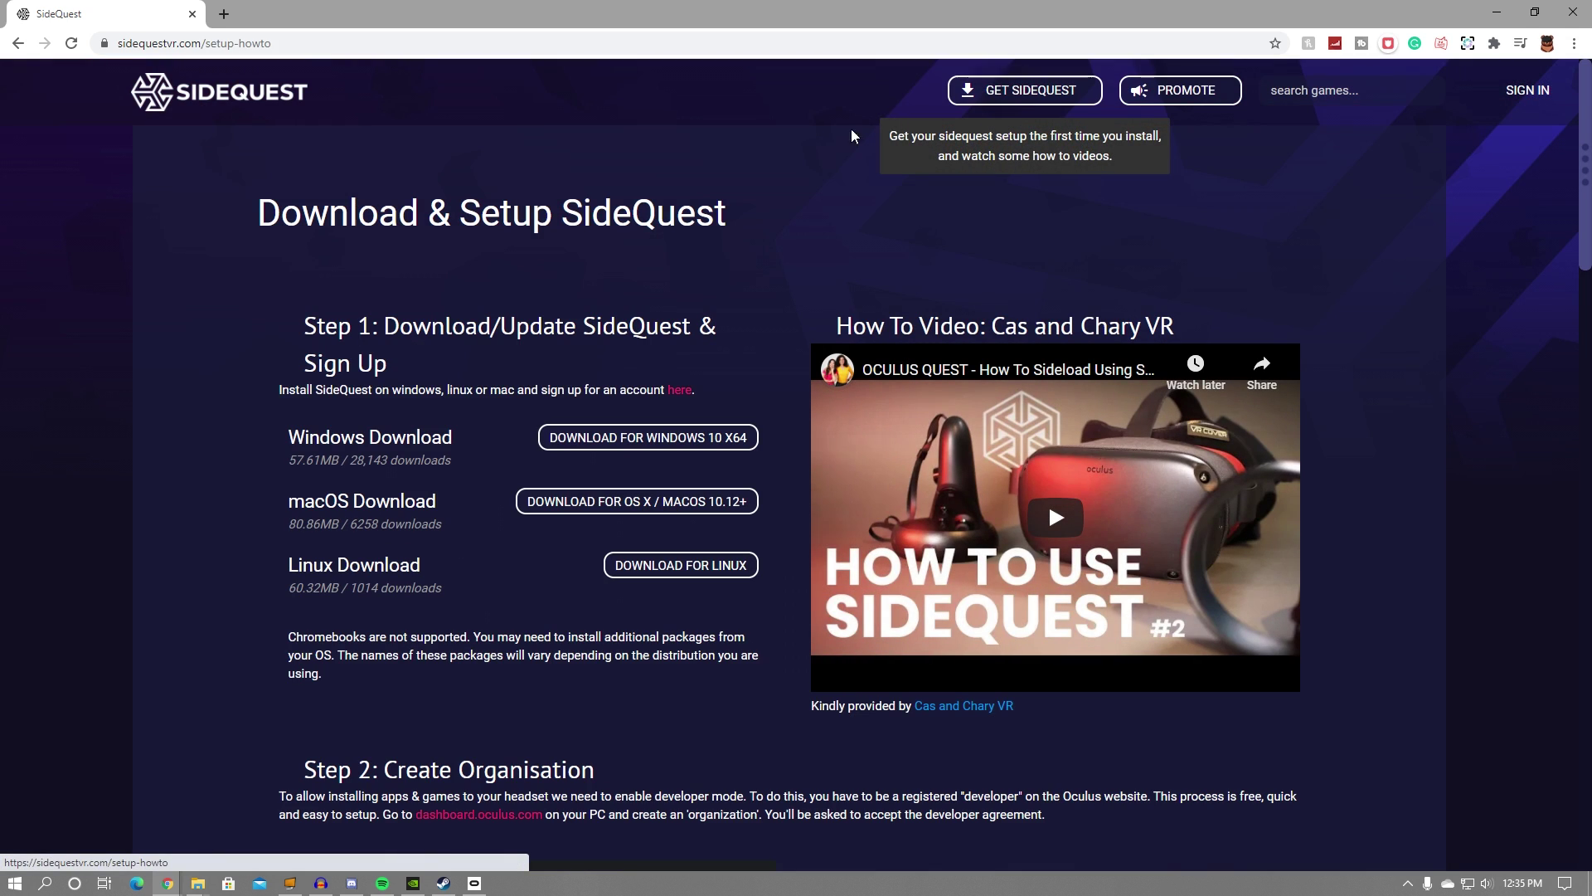
left_click_drag(290, 440, 480, 441)
left_click_drag(286, 502, 468, 505)
left_click_drag(287, 564, 370, 561)
left_click(466, 571)
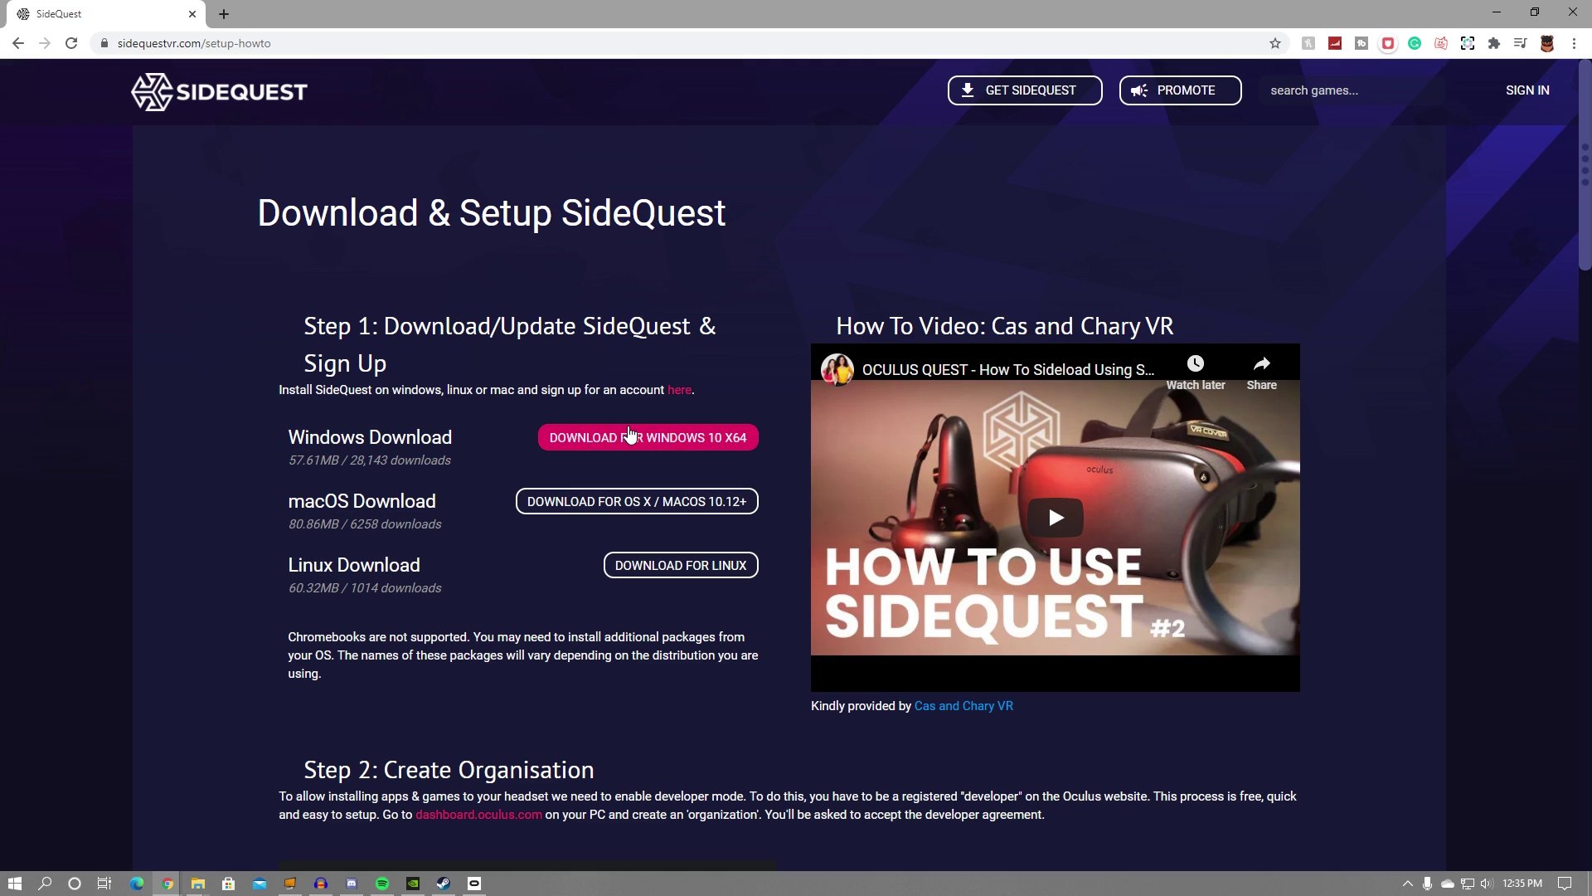
left_click(651, 437)
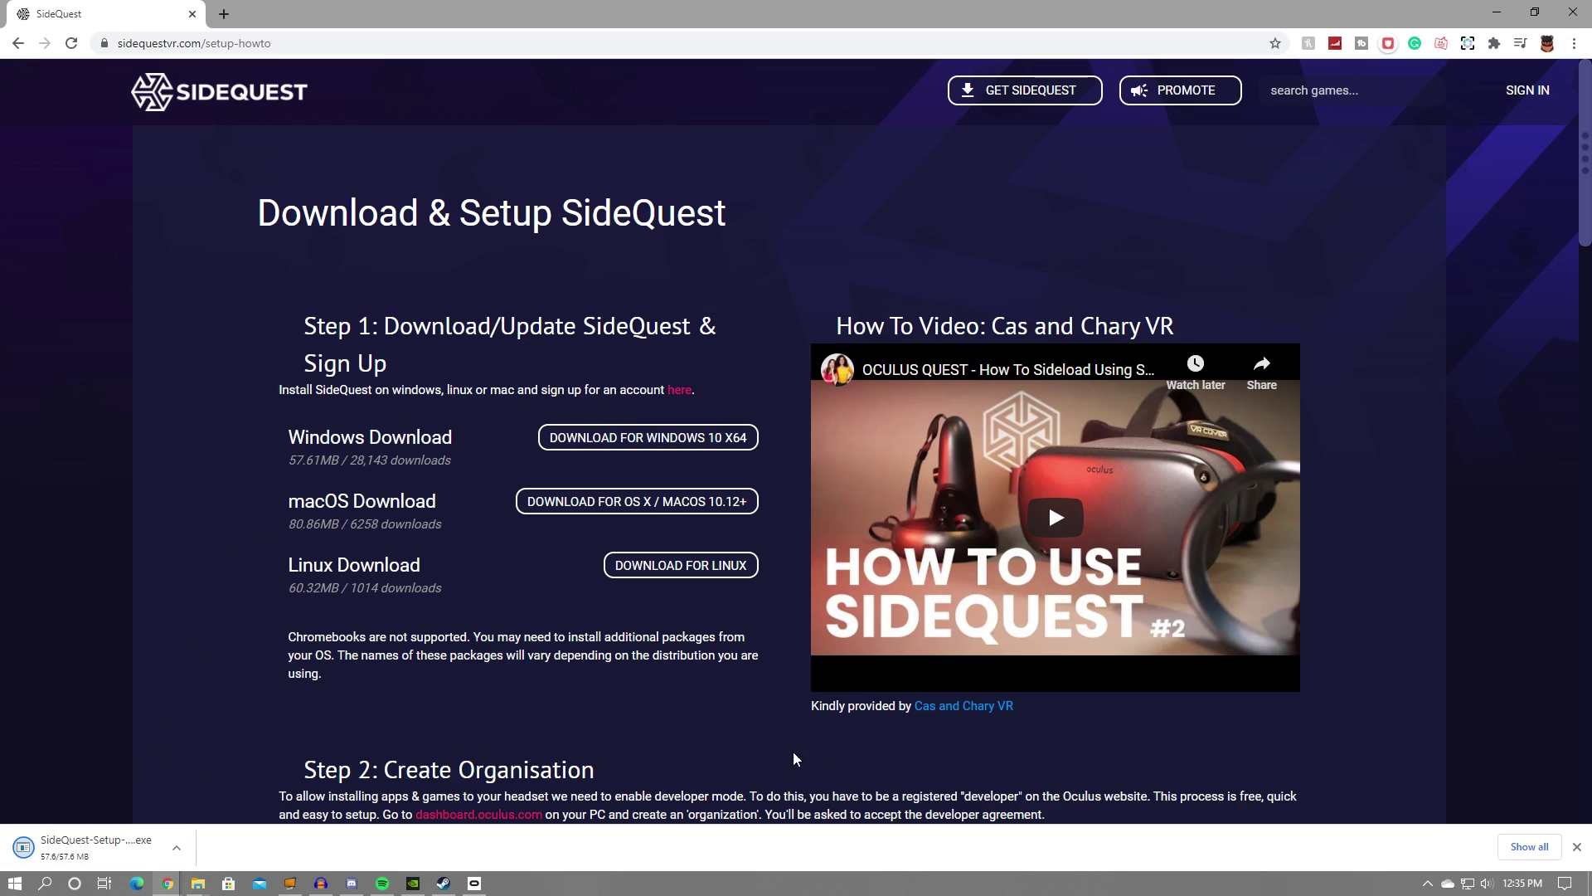
left_click_drag(83, 846, 821, 440)
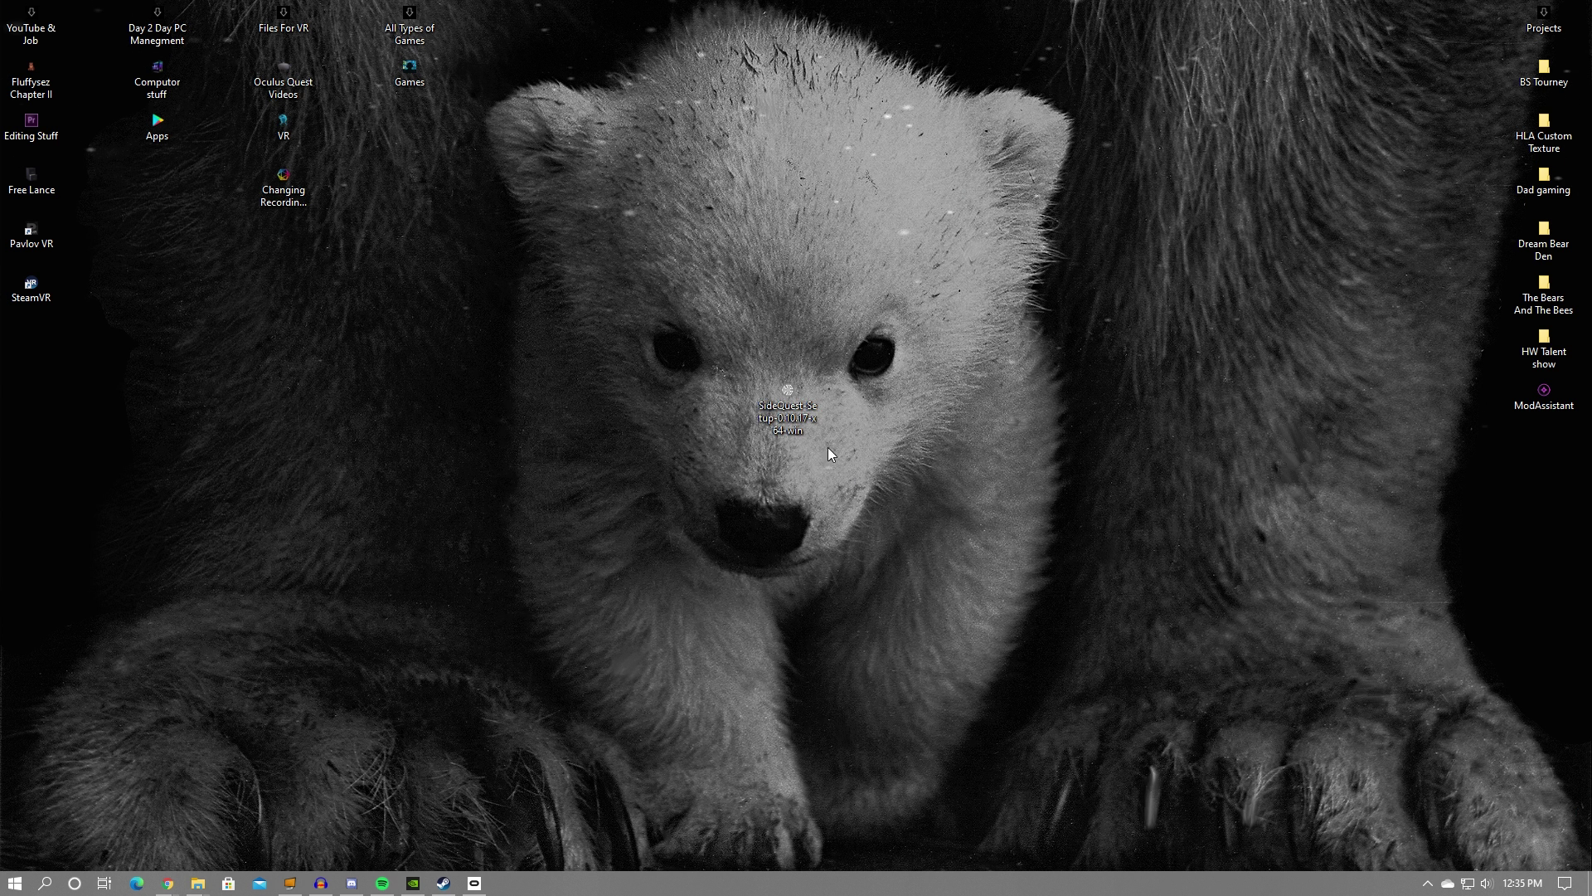
Run SideQuest-Setup.exe, install SideQuest with default options, and launch SideQuest v0.10.17.
double_click(791, 410)
left_click(897, 577)
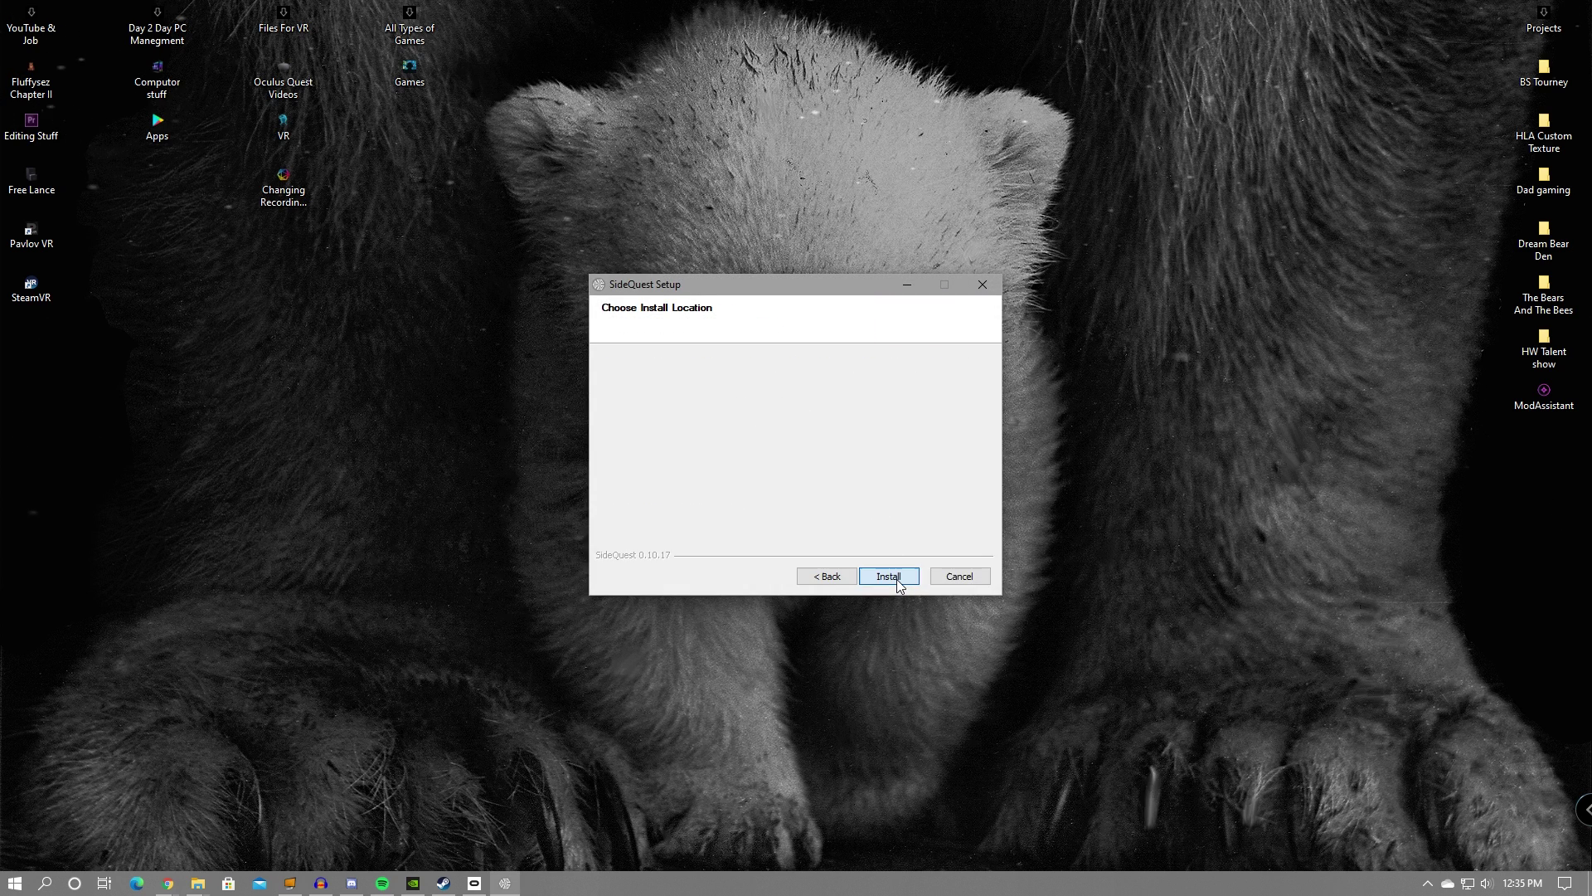
left_click(897, 579)
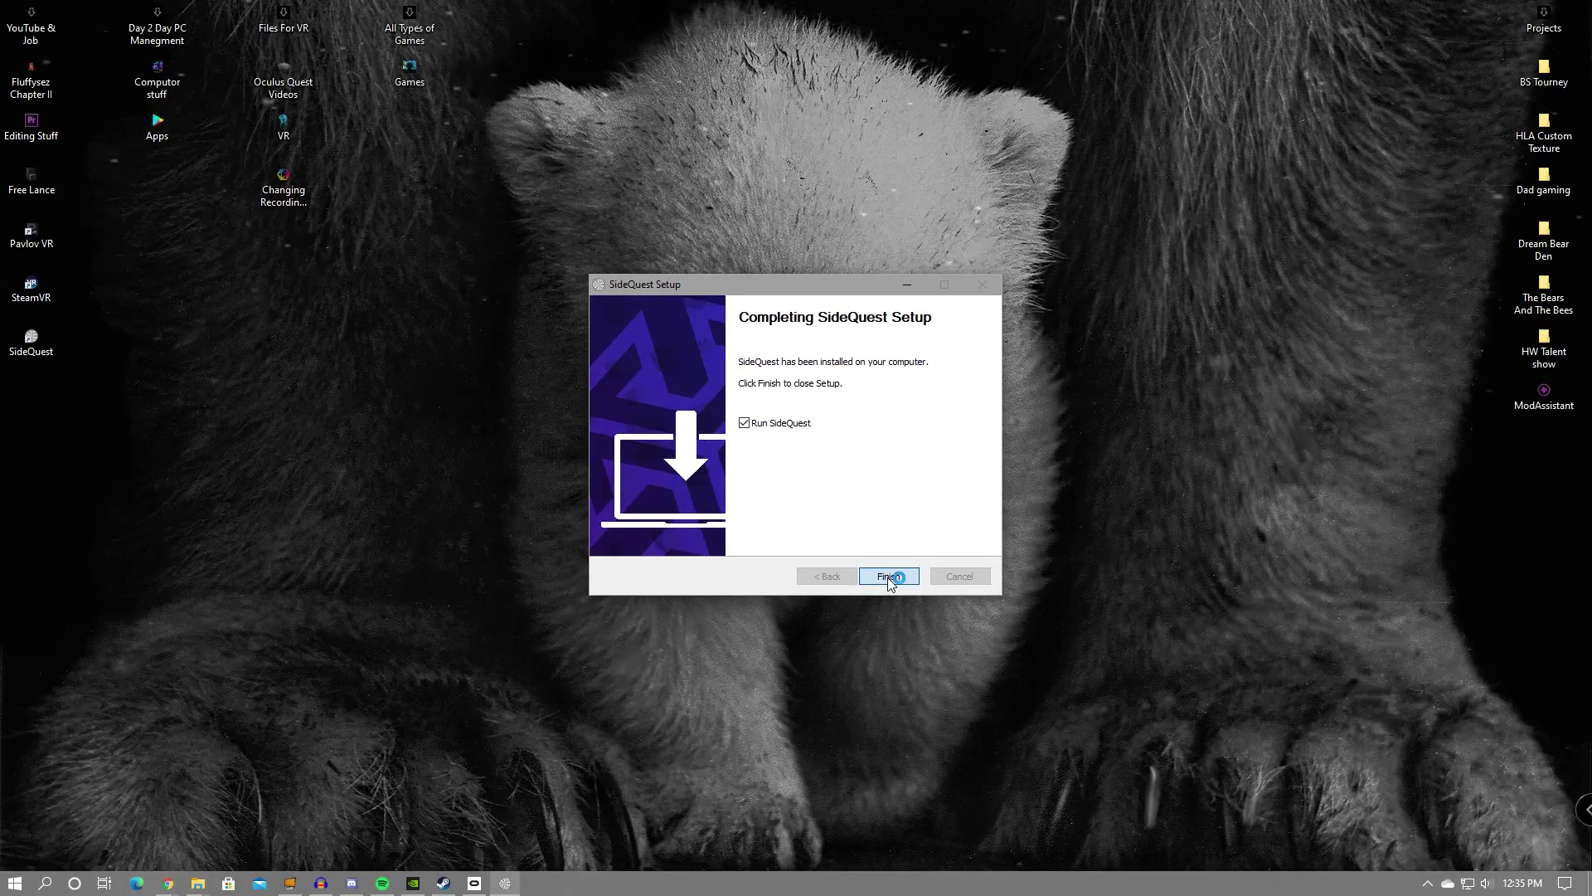
left_click(887, 577)
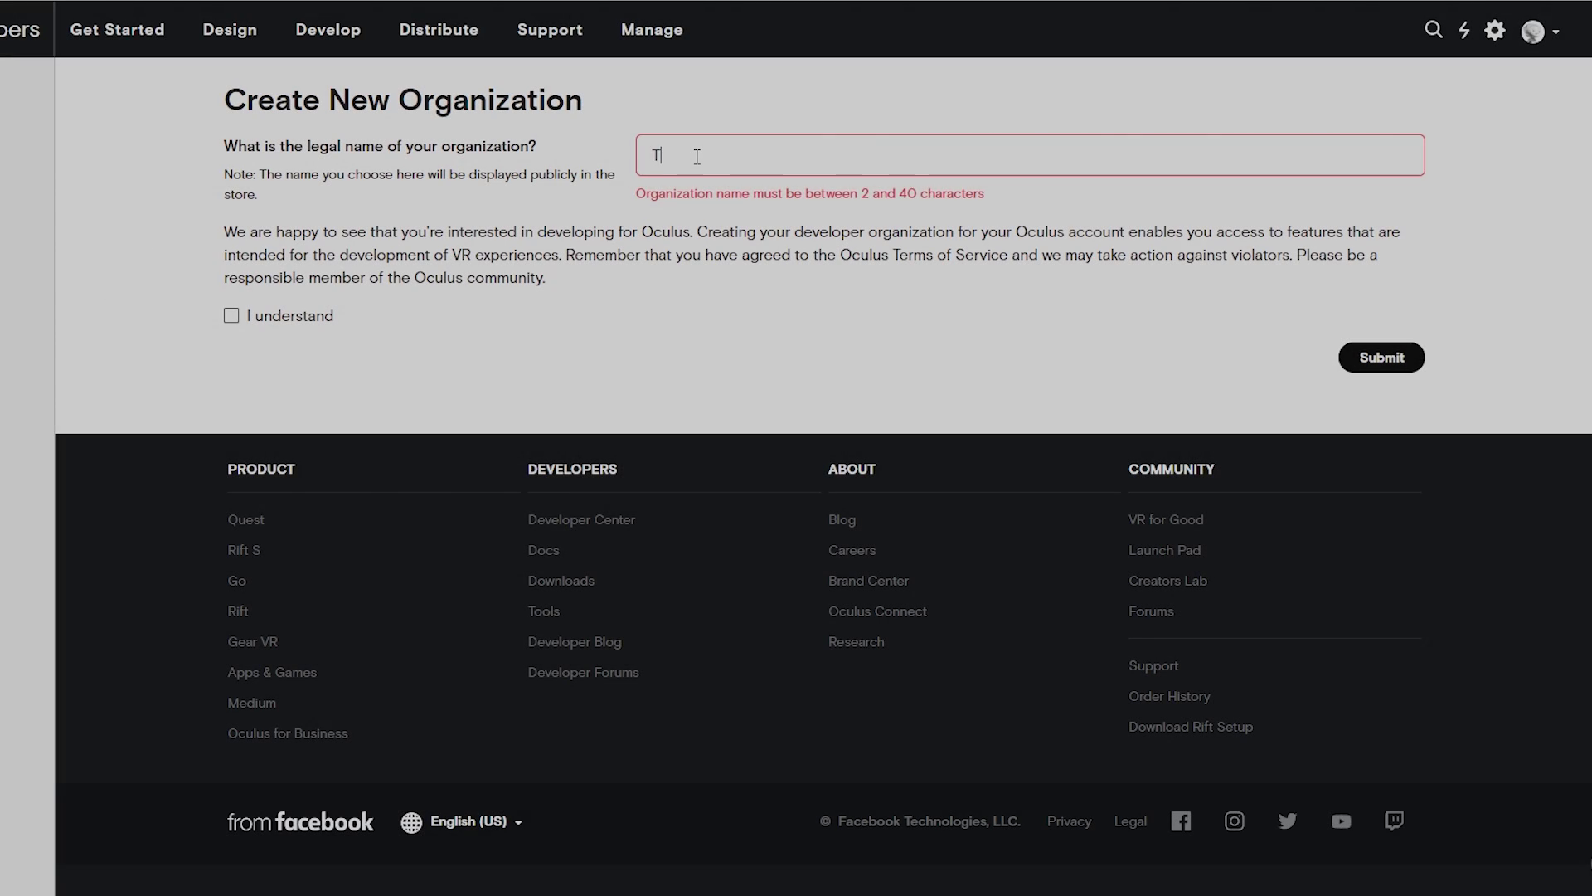
Submit the new organization 'Tutorial 2' and agree to the developer NDA.
type("utorial 2")
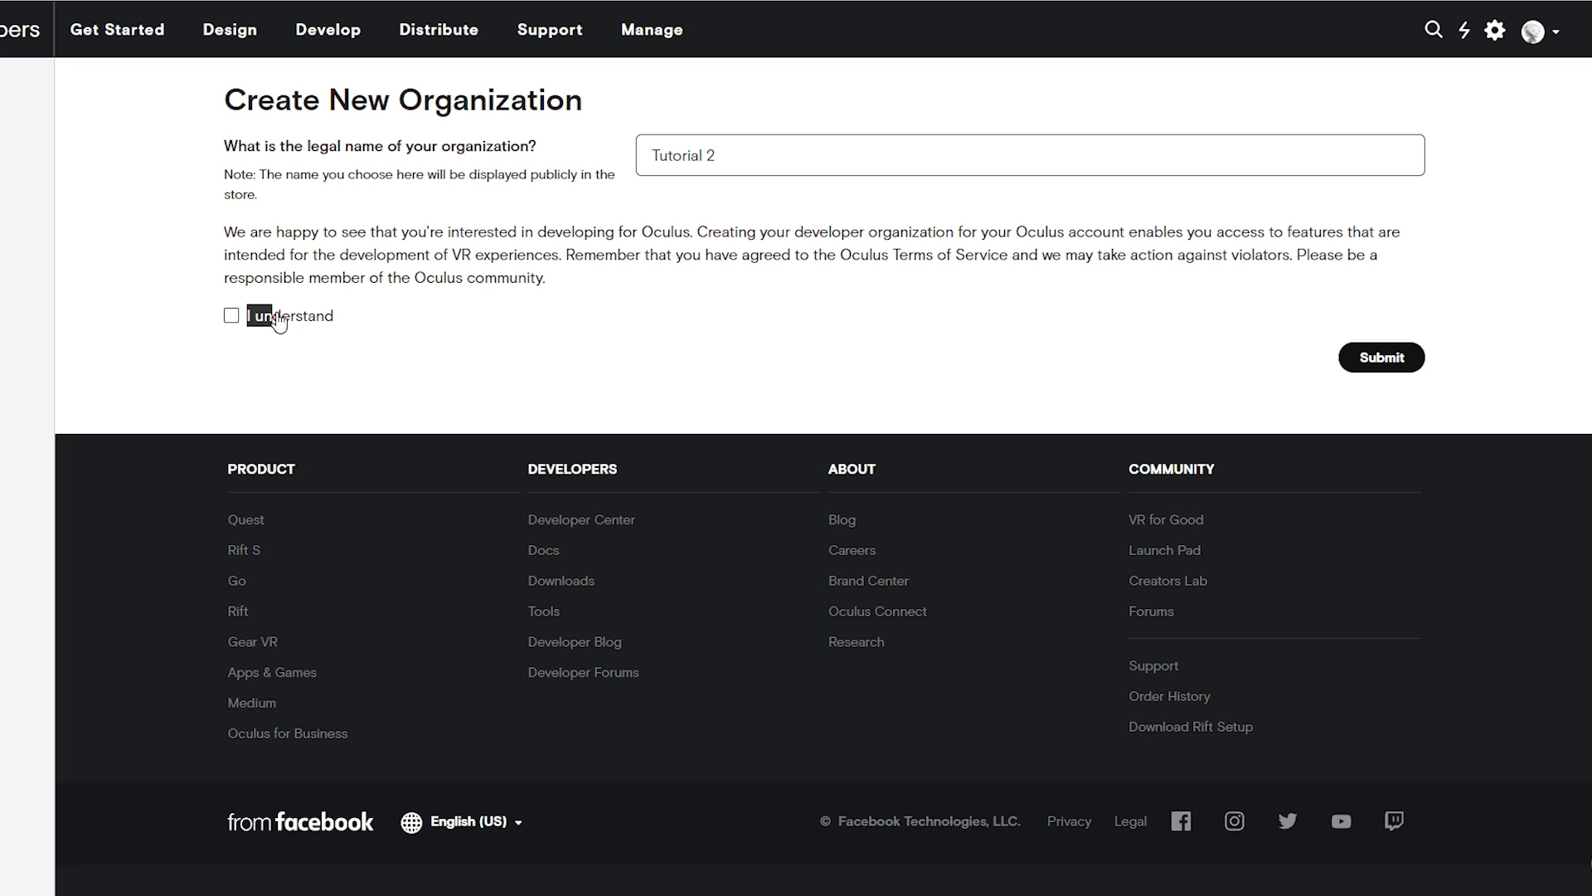
left_click(1402, 355)
left_click(322, 479)
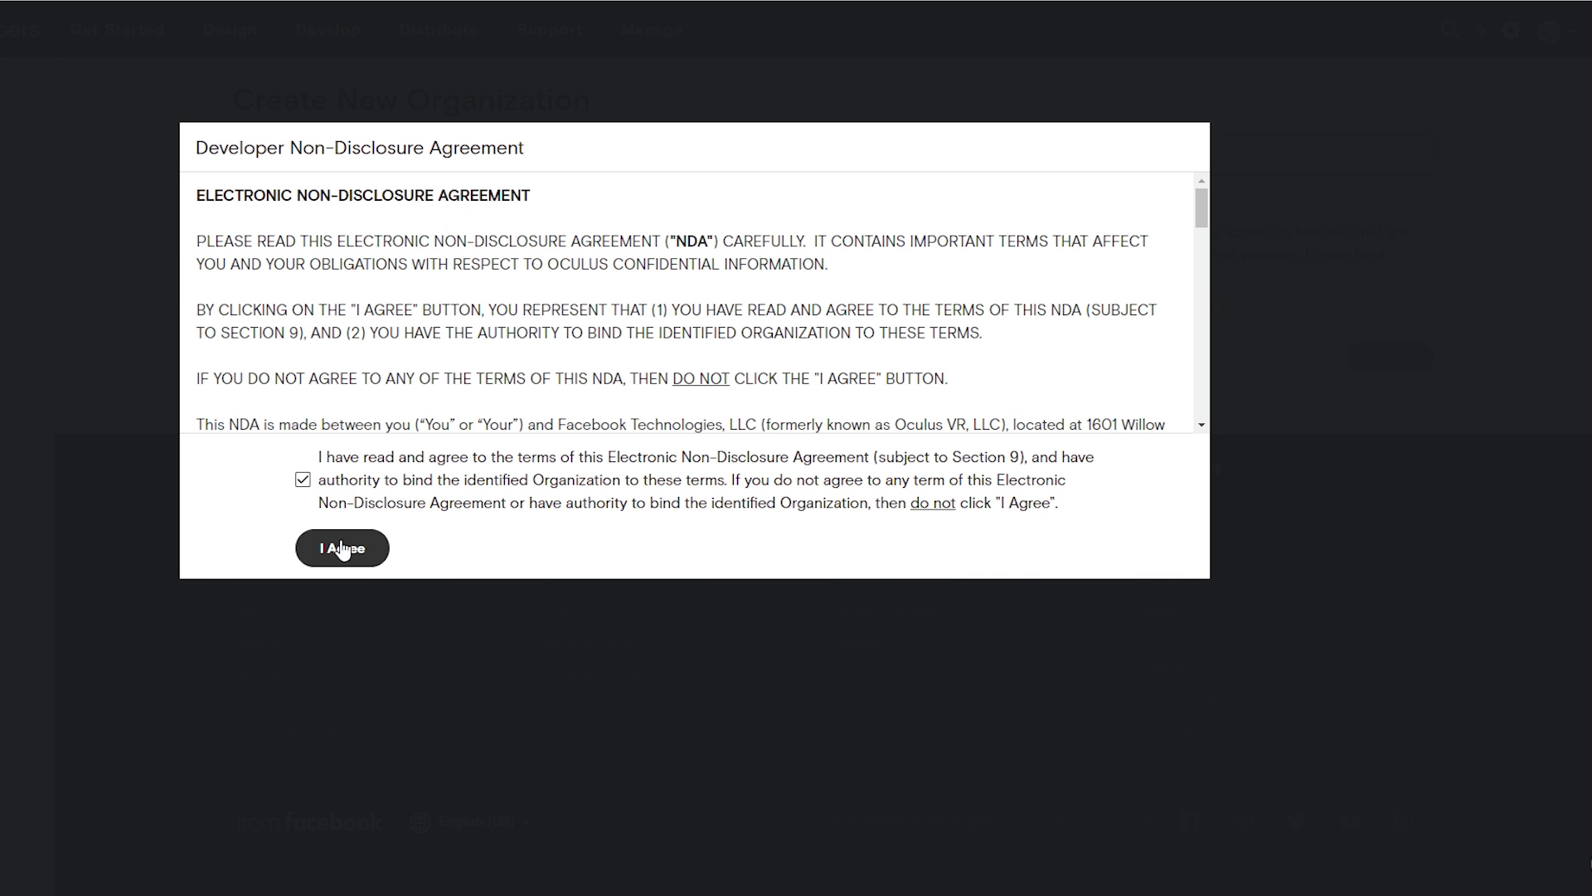
left_click(336, 549)
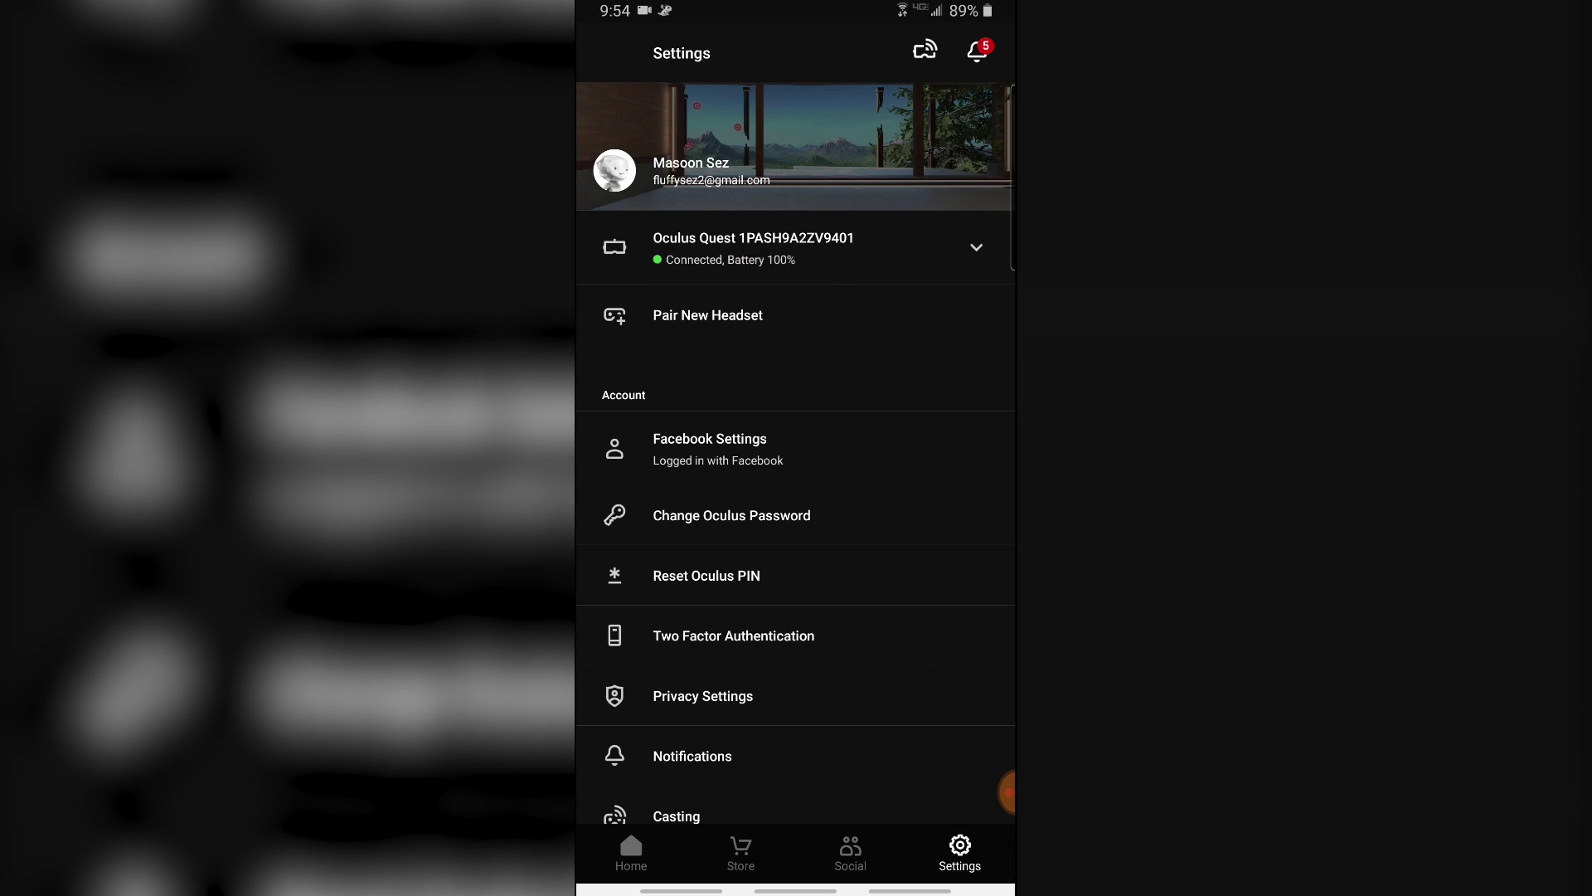
Open More Settings for the paired Oculus Quest headset in the Oculus app.
left_click(753, 246)
left_click(693, 448)
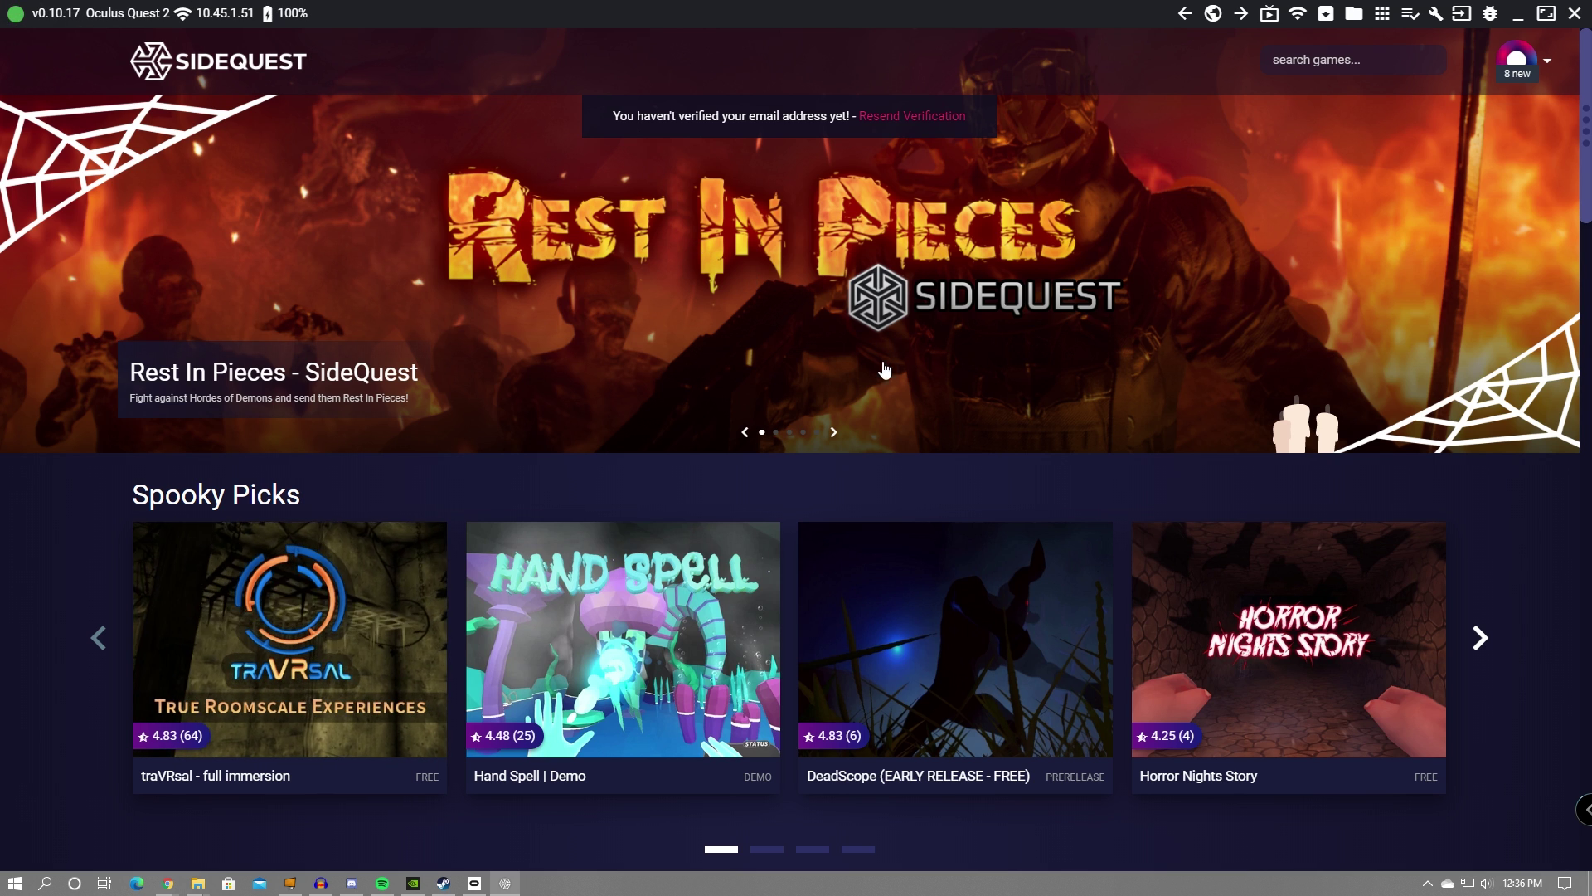
Browse the store's Pavlov: Shack listing, then return to the store home page.
scroll(515, 564, "down", 2)
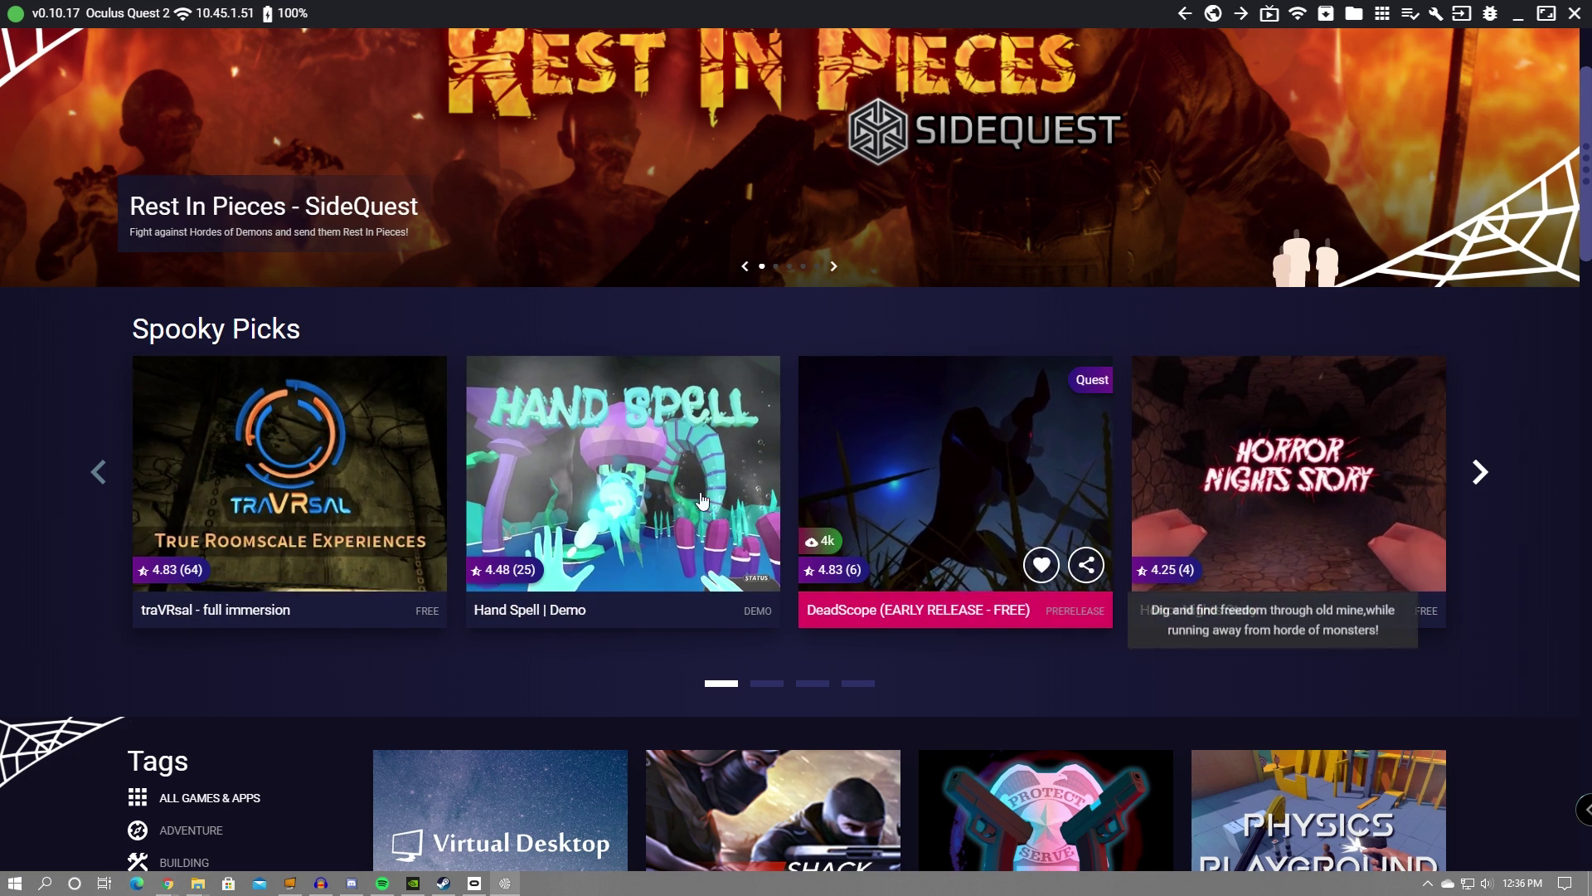
scroll(436, 433, "down", 6)
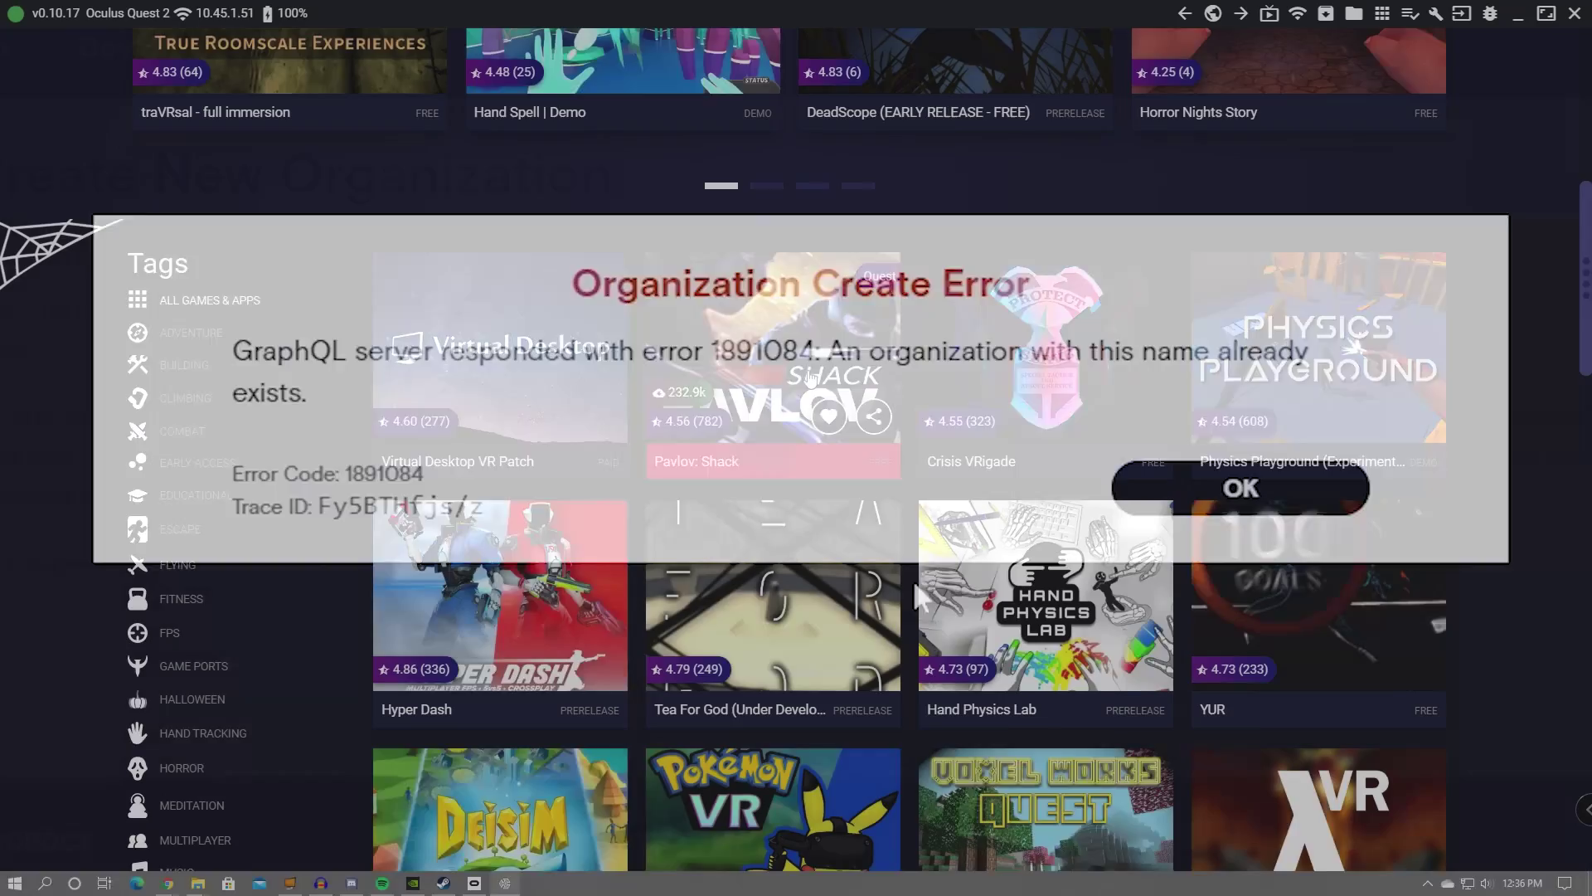
left_click(809, 376)
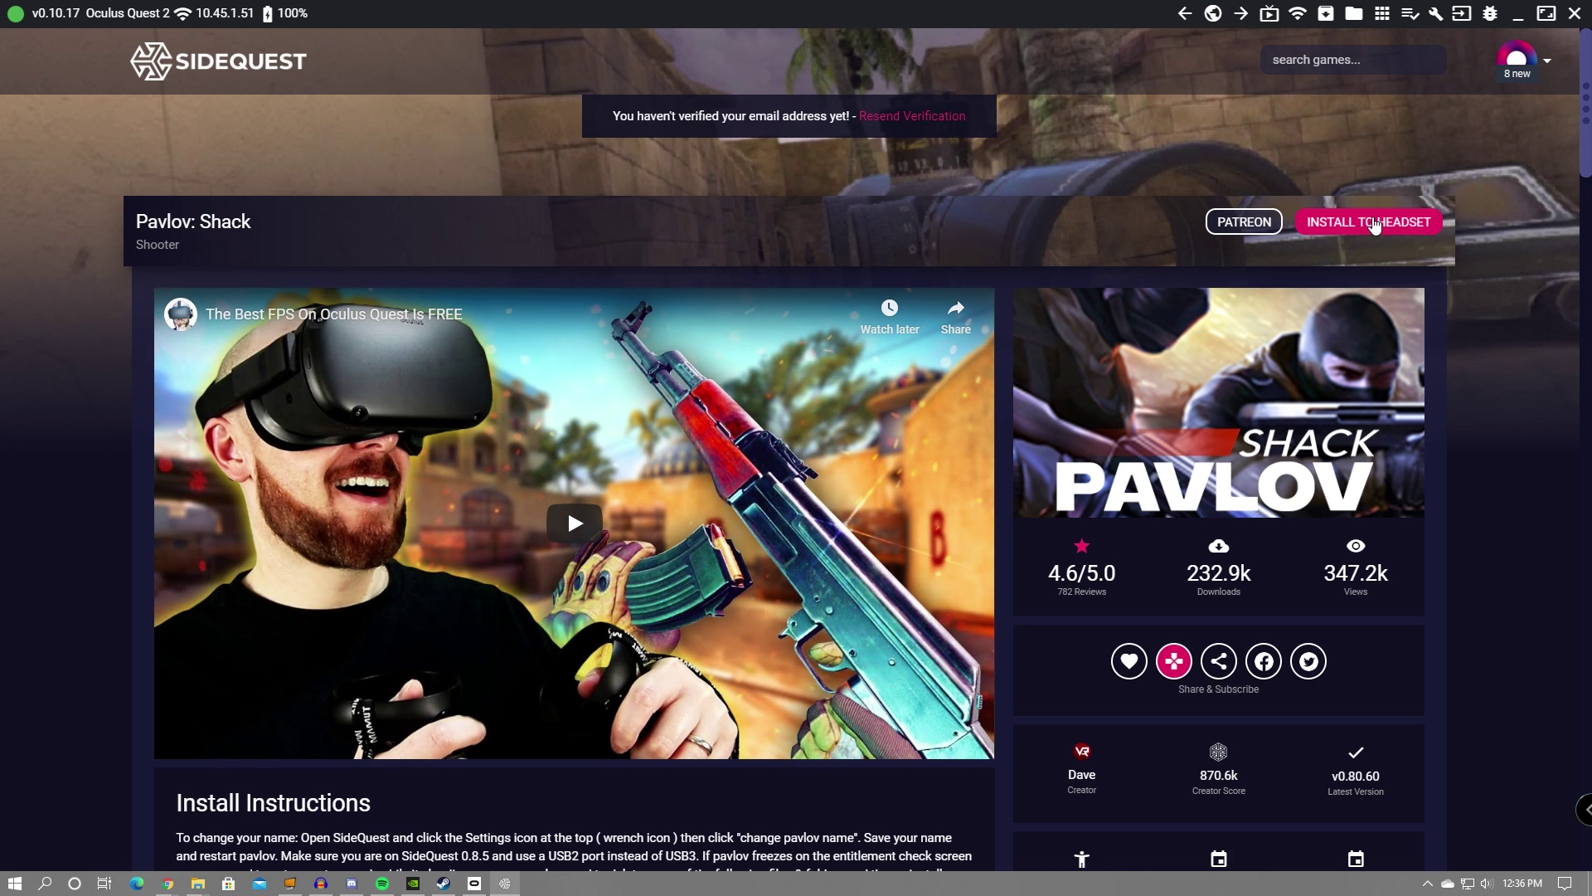
left_click(224, 63)
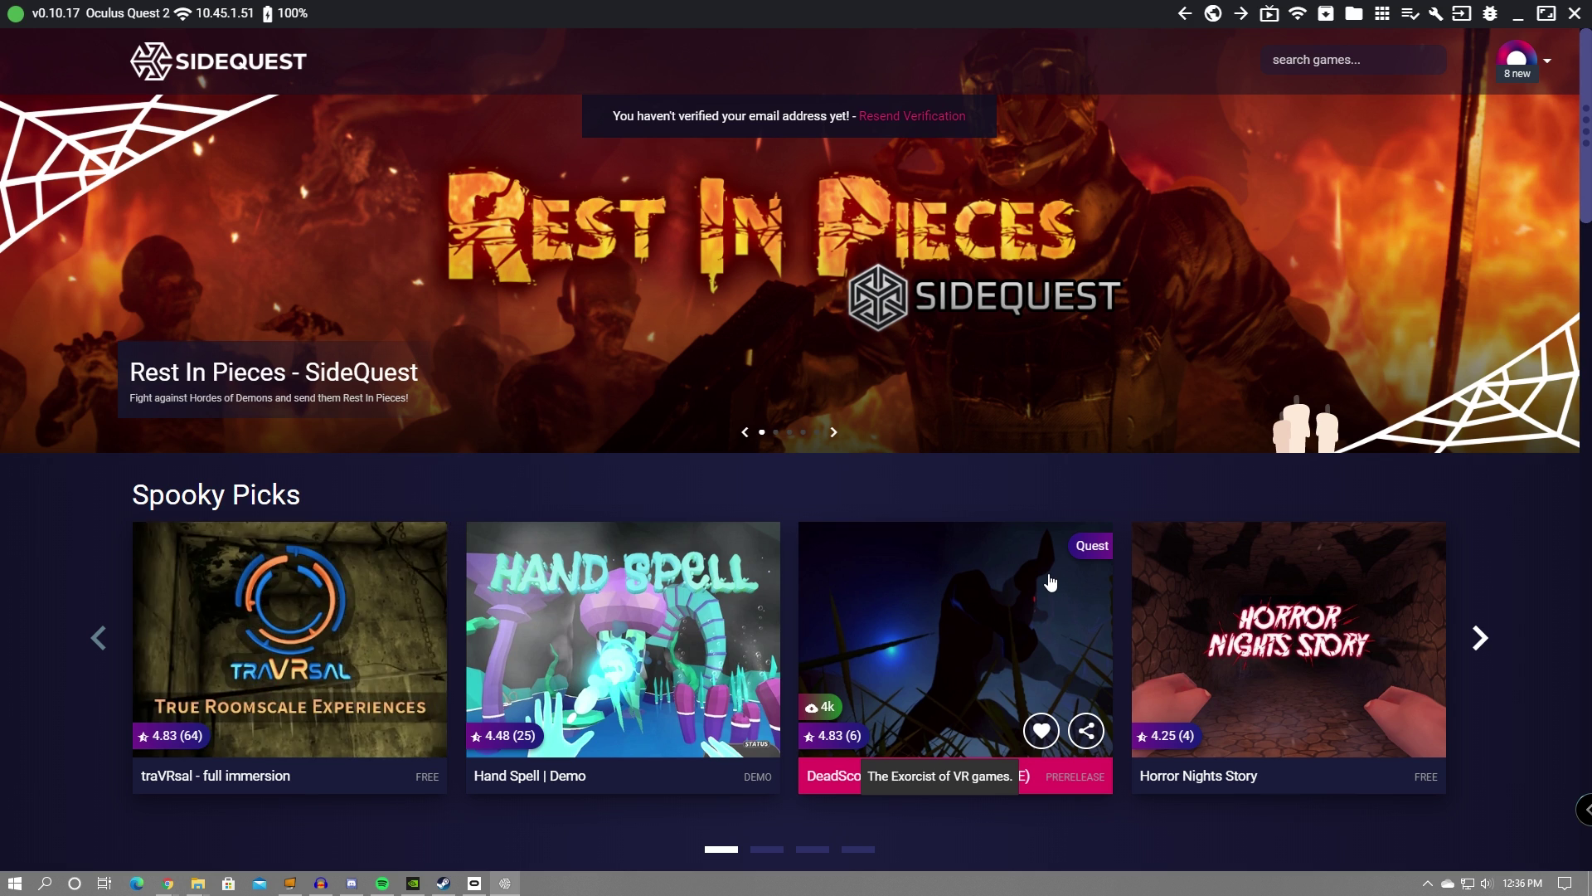
Scroll down to the Tags grid and open the Hyper Dash game page.
scroll(675, 539, "down", 2)
scroll(676, 539, "down", 5)
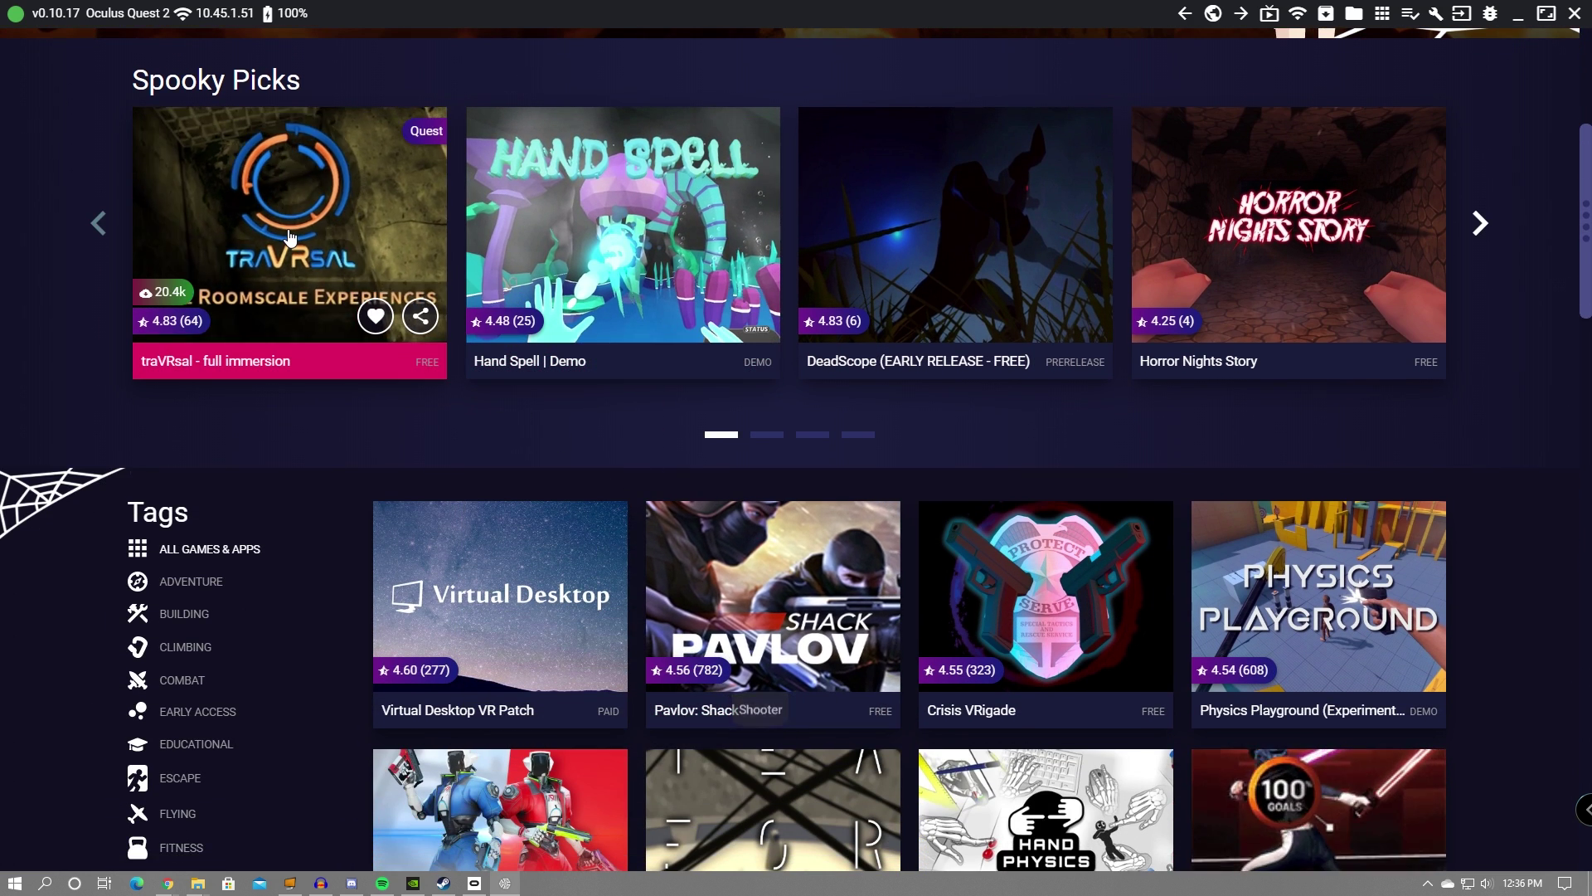
scroll(307, 276, "down", 1)
scroll(307, 276, "down", 2)
left_click(509, 679)
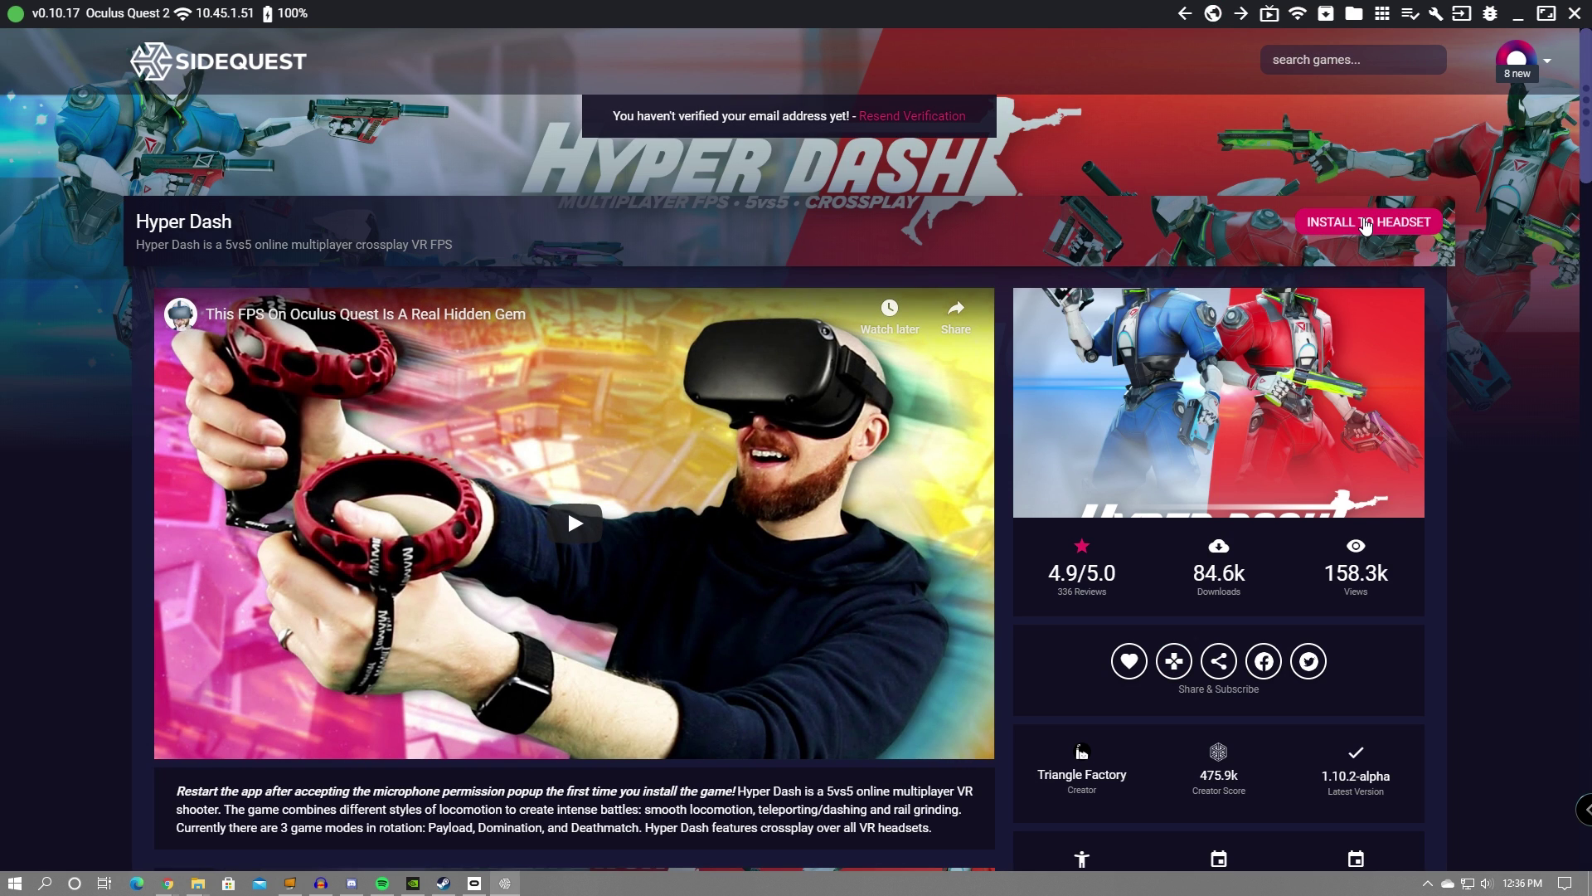
Install Hyper Dash to the Quest 2, follow the task progress, and check the installed apps list.
left_click(1366, 224)
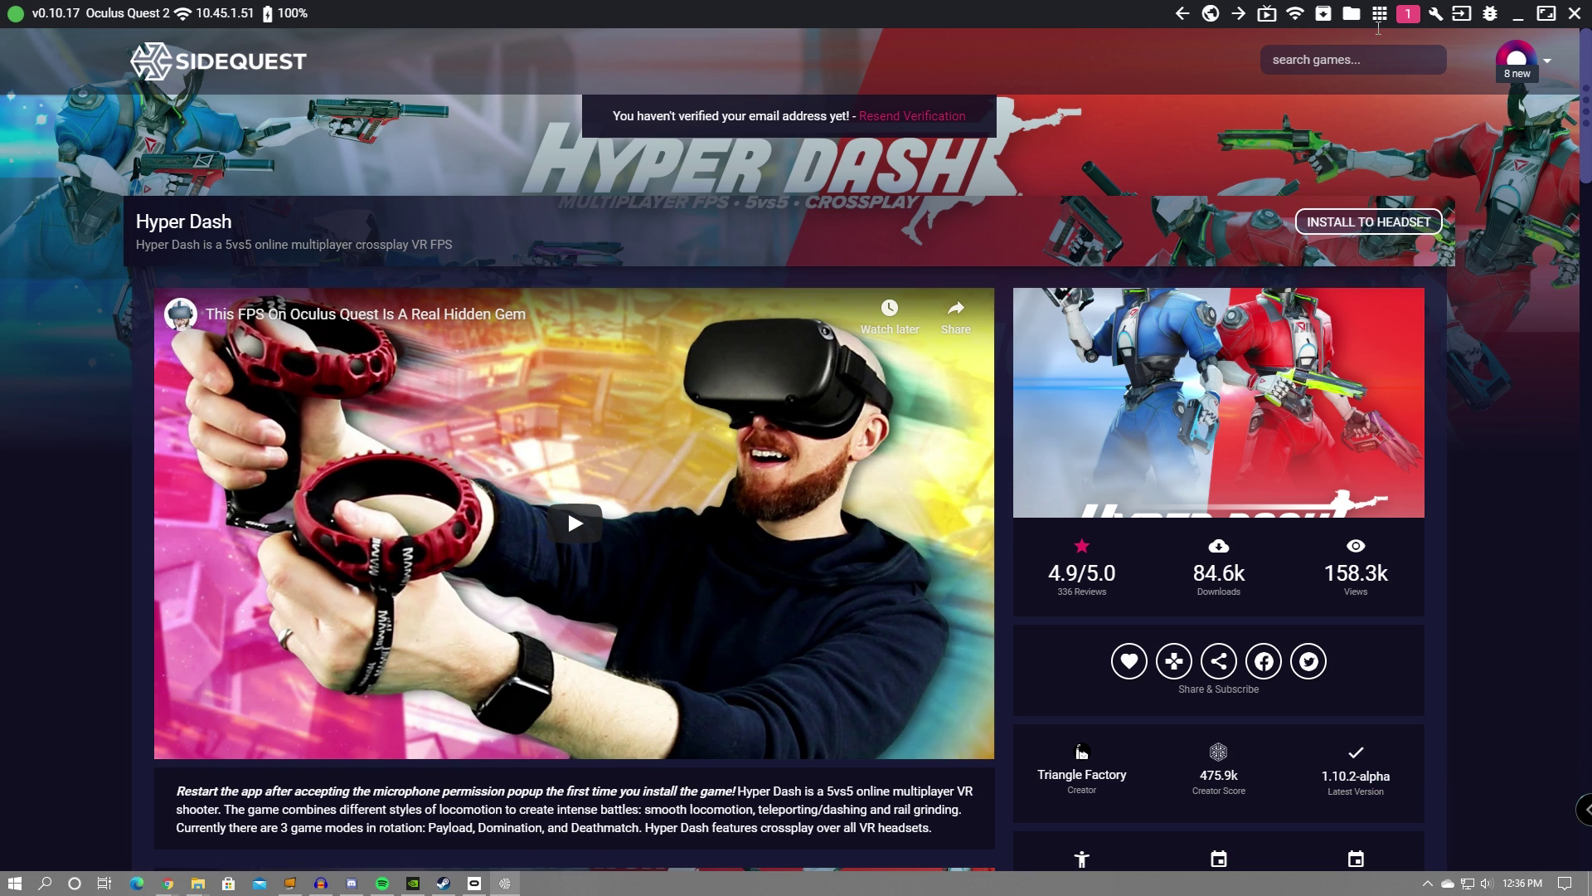
left_click(1408, 15)
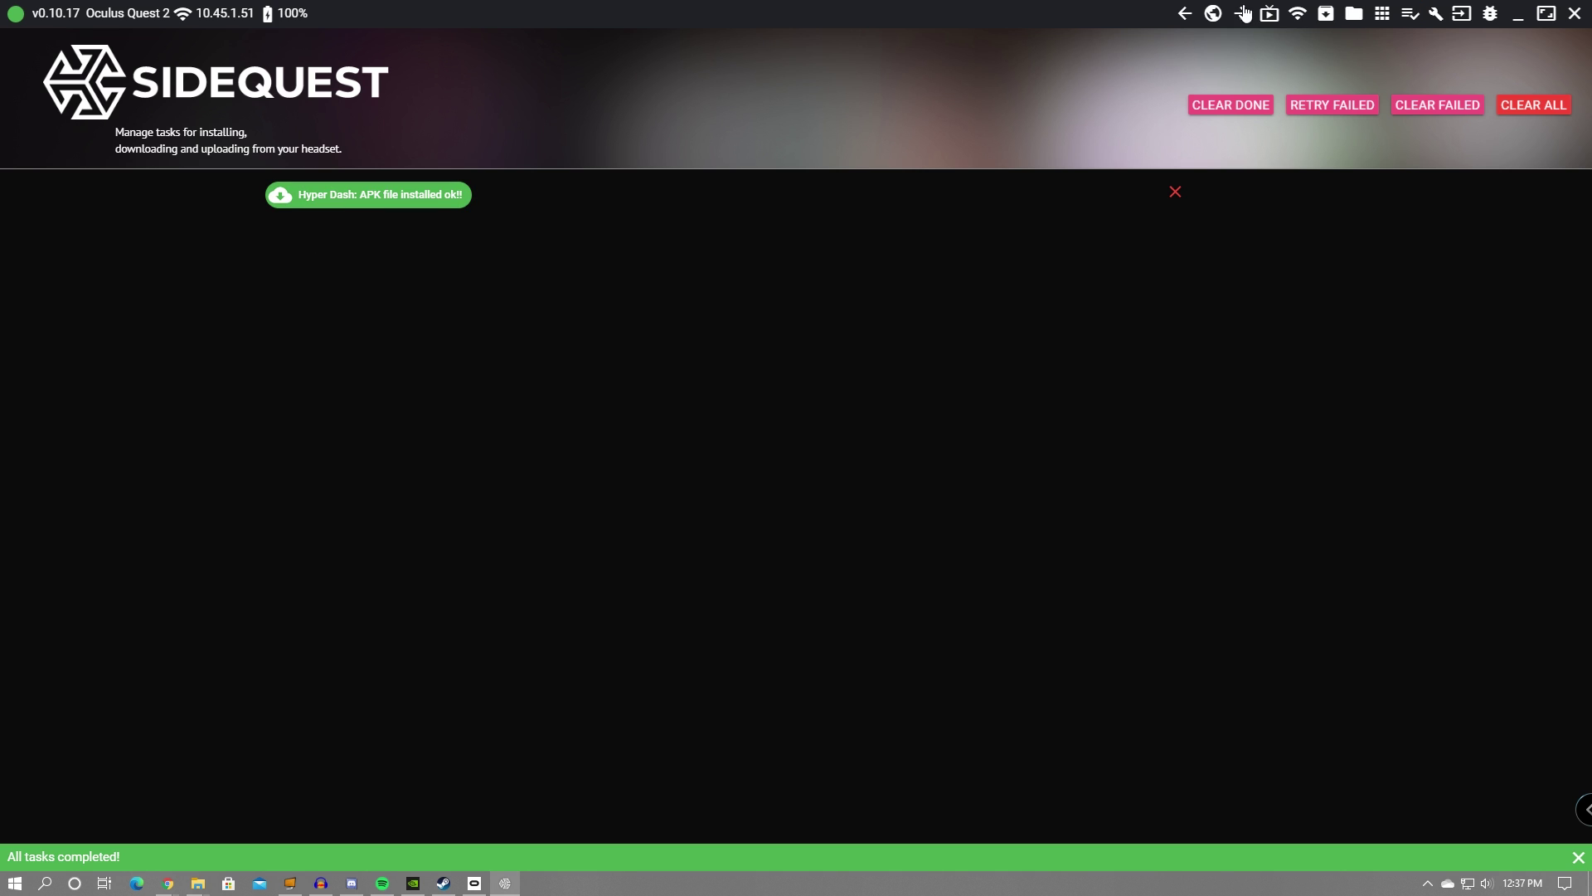
left_click(1381, 23)
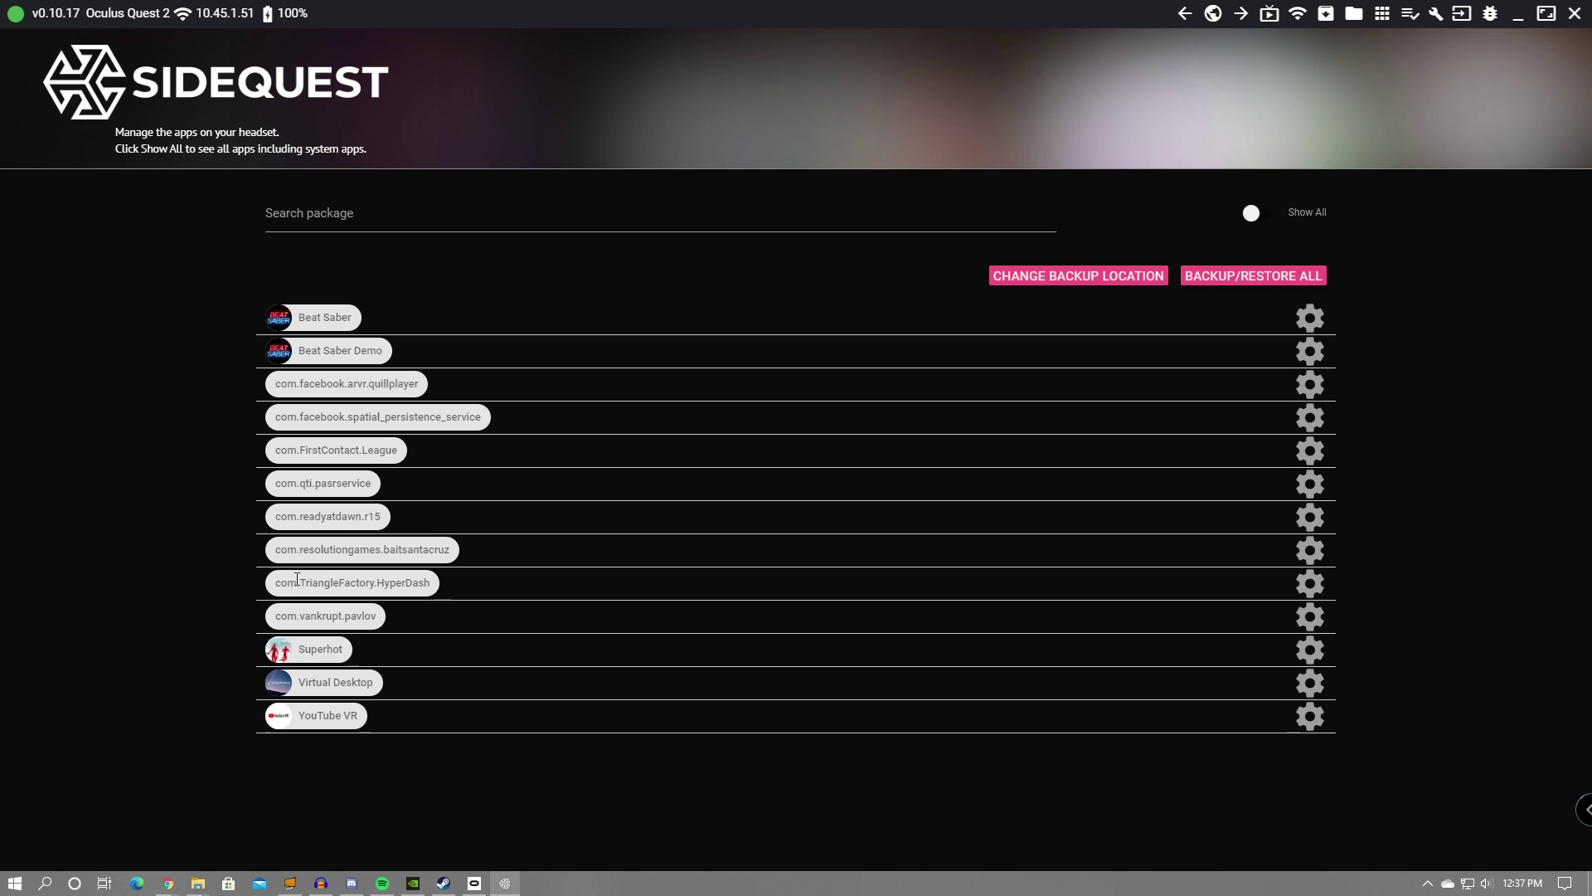
left_click(365, 594)
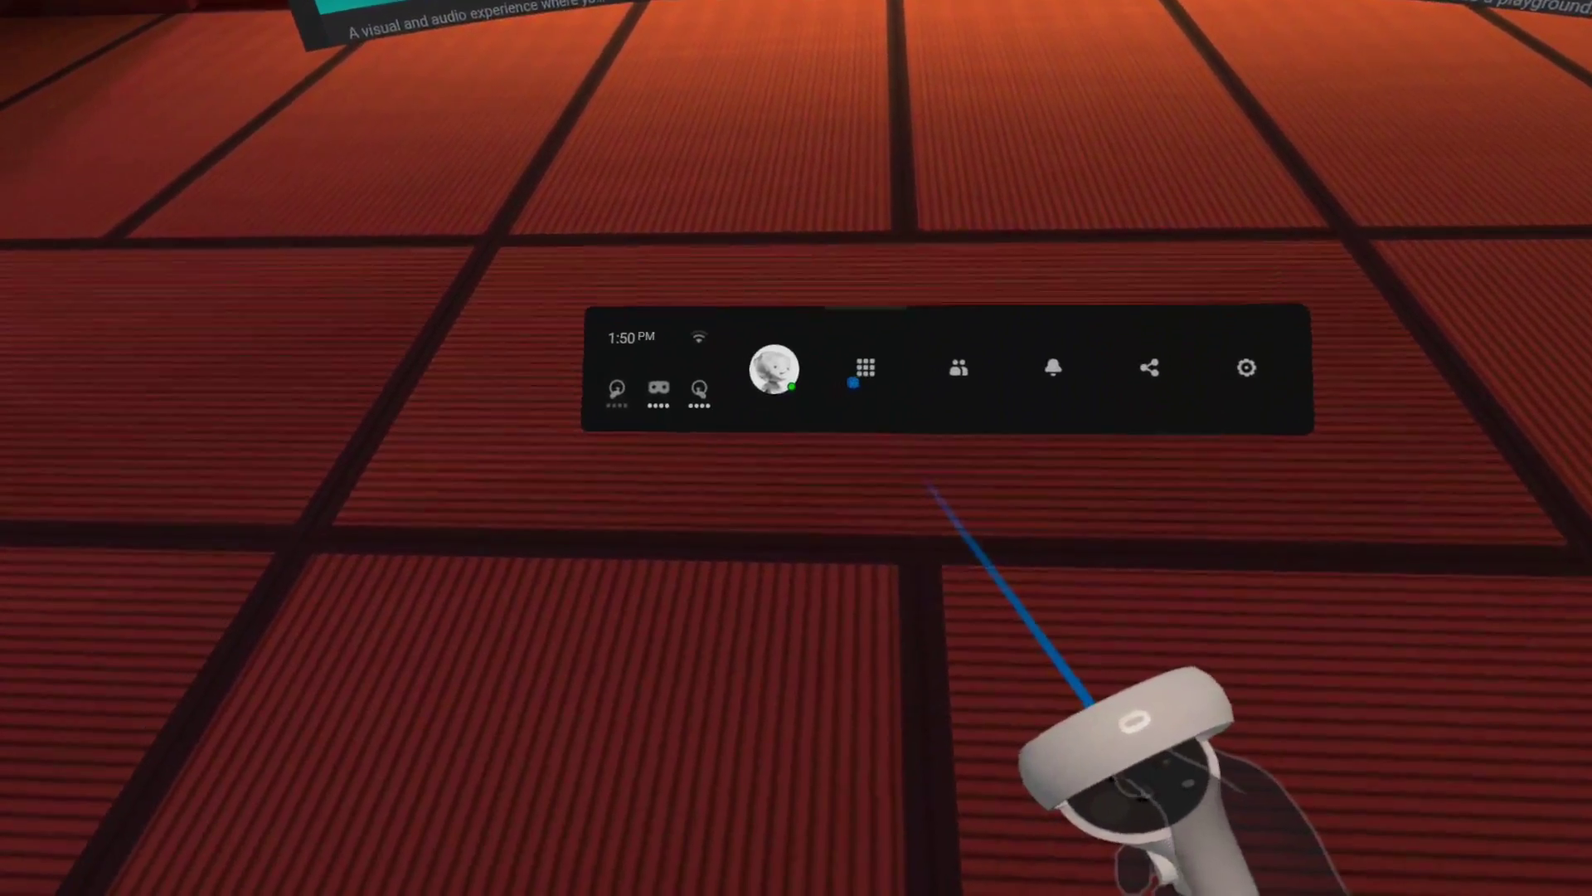
Filter the Quest's Apps library from All to Unknown Sources, showing Hyper Dash and Pavlov VR.
left_click(877, 569)
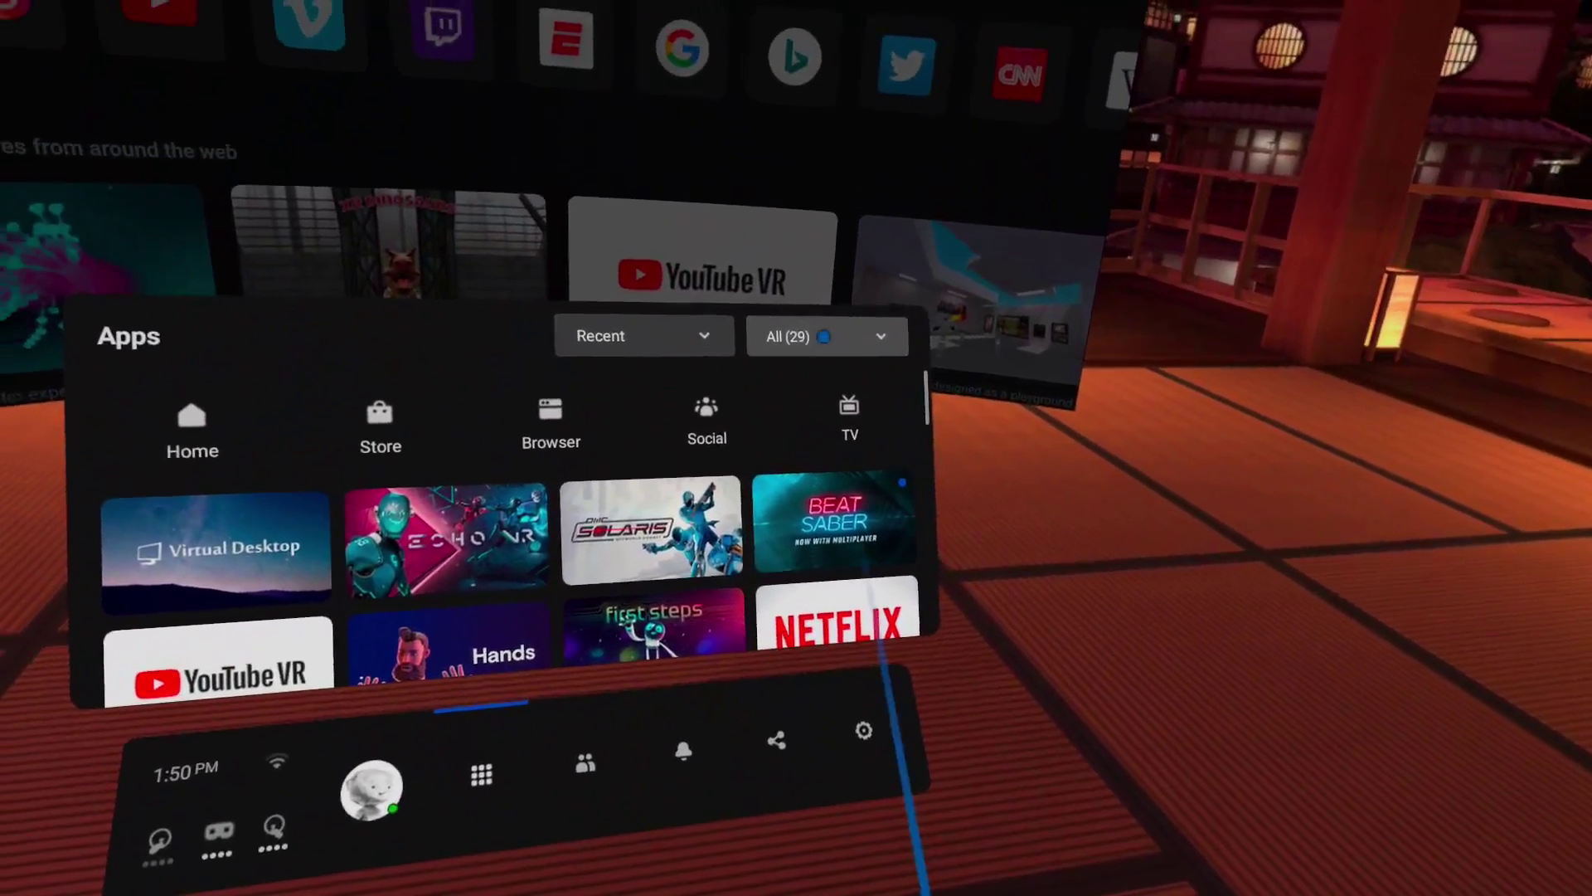
left_click(831, 278)
scroll(825, 431, "down", 2)
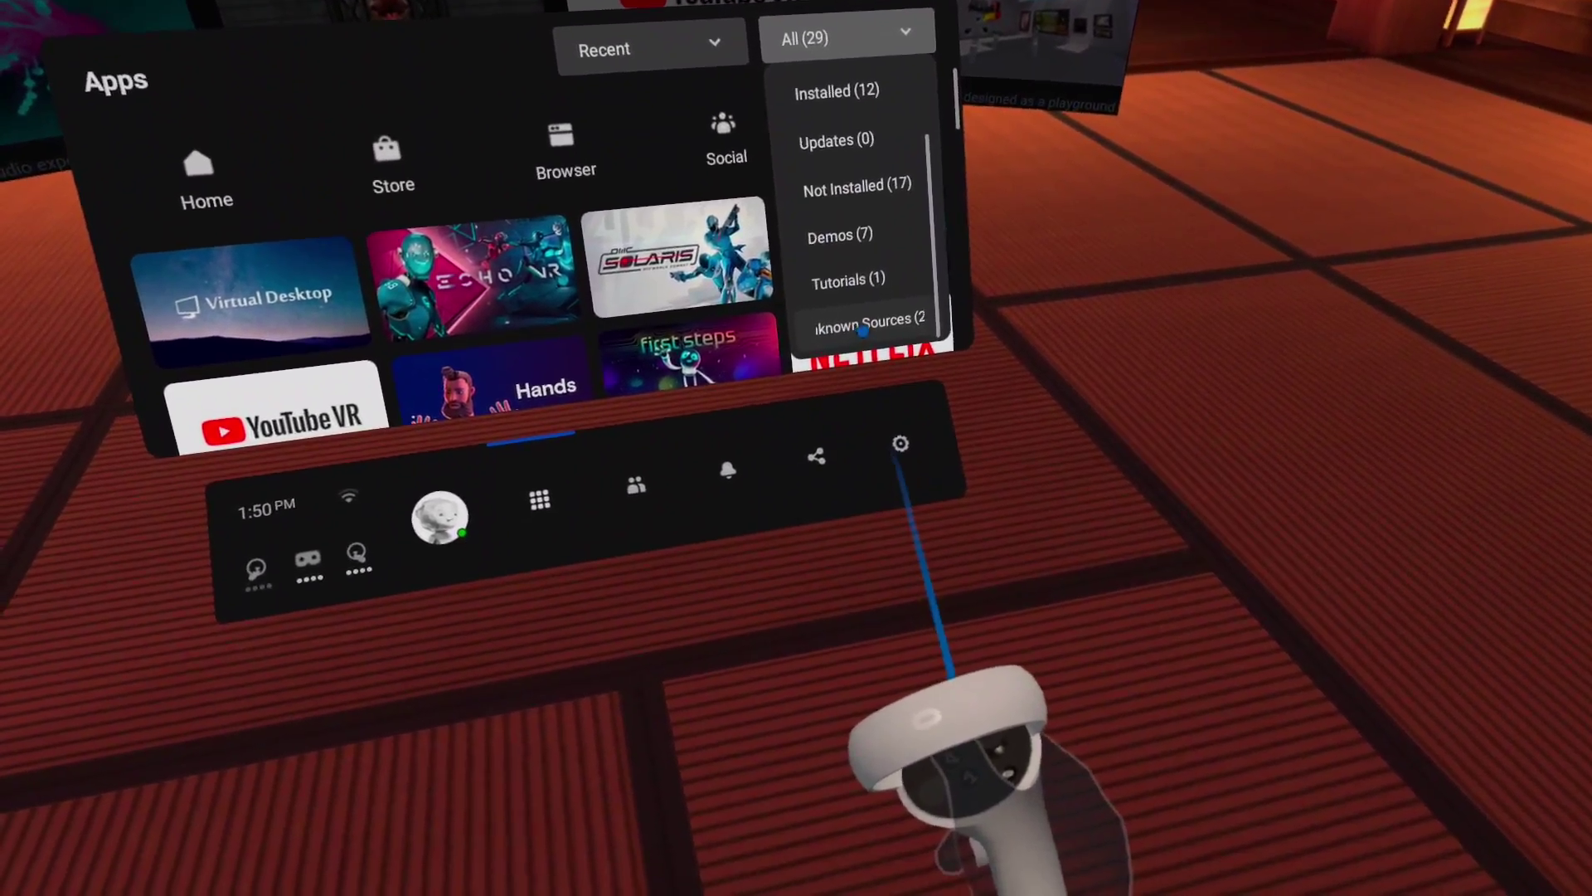
left_click(862, 515)
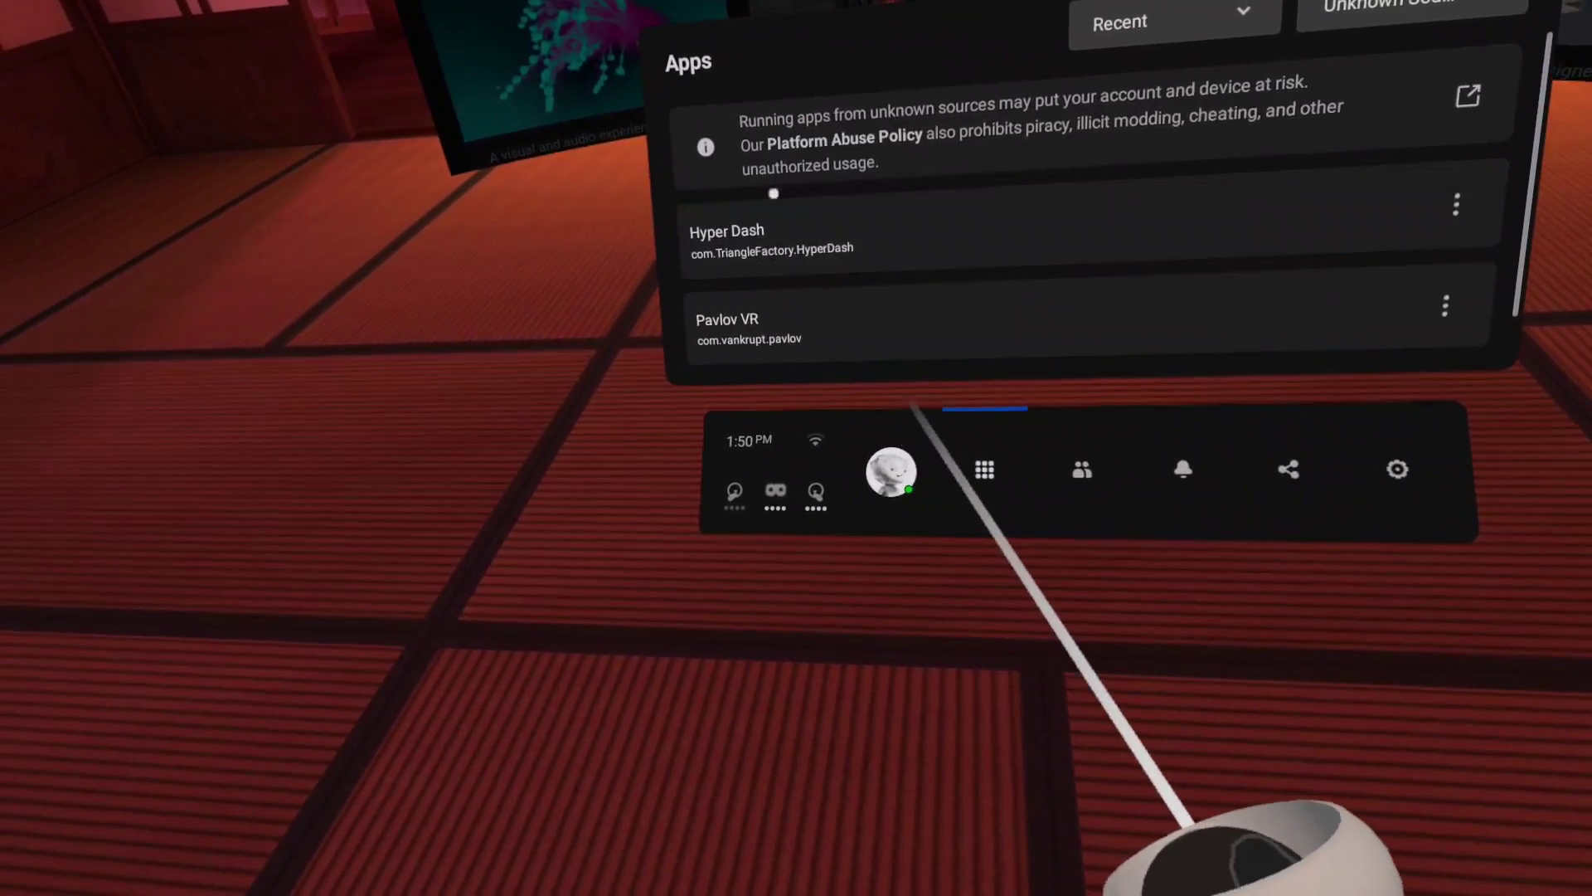
scroll(846, 266, "down", 2)
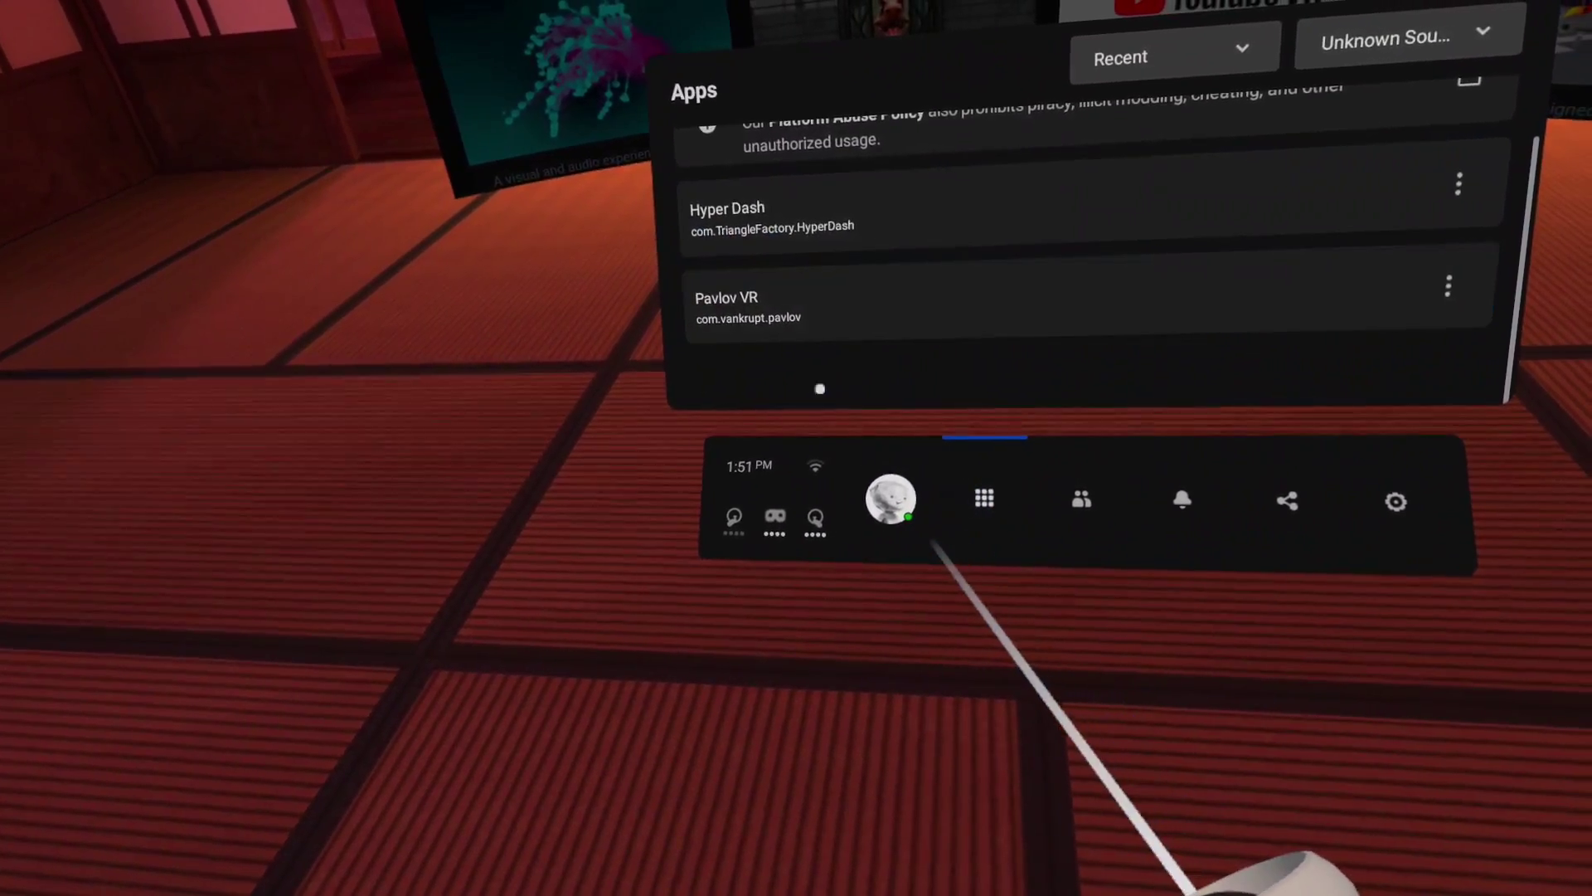
scroll(820, 389, "up", 2)
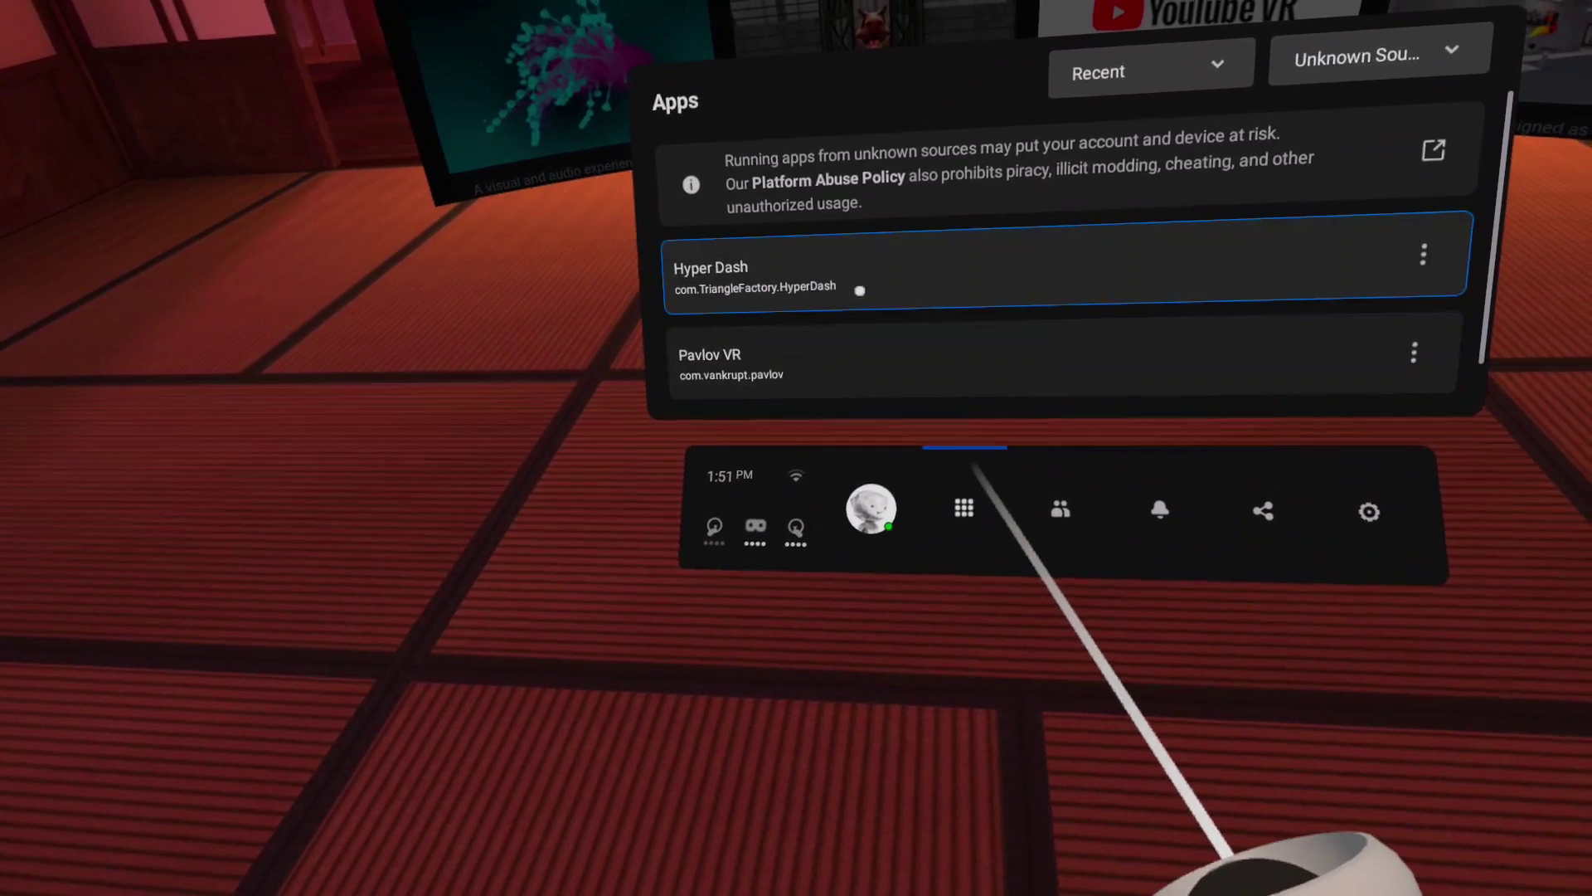